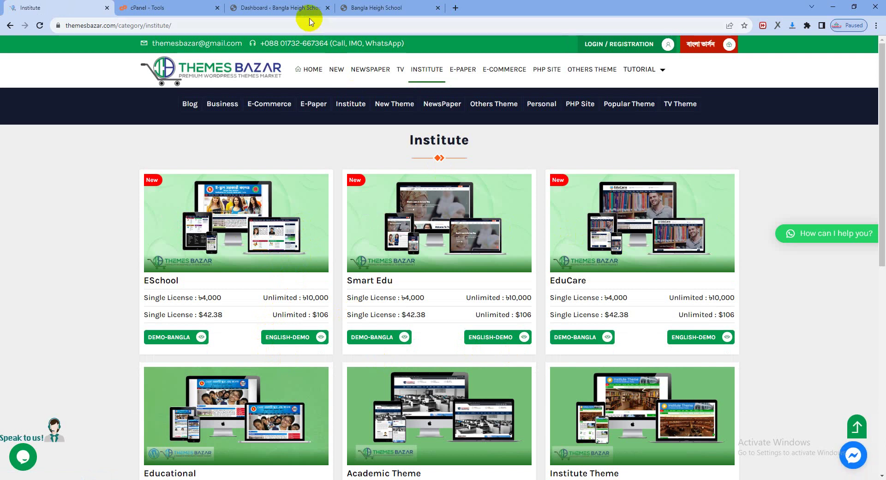
Switch to the WordPress dashboard of Bangla Heigh School and open the theme upload form for adding a new theme
{"action": "left_click", "coordinate": [298, 9]}
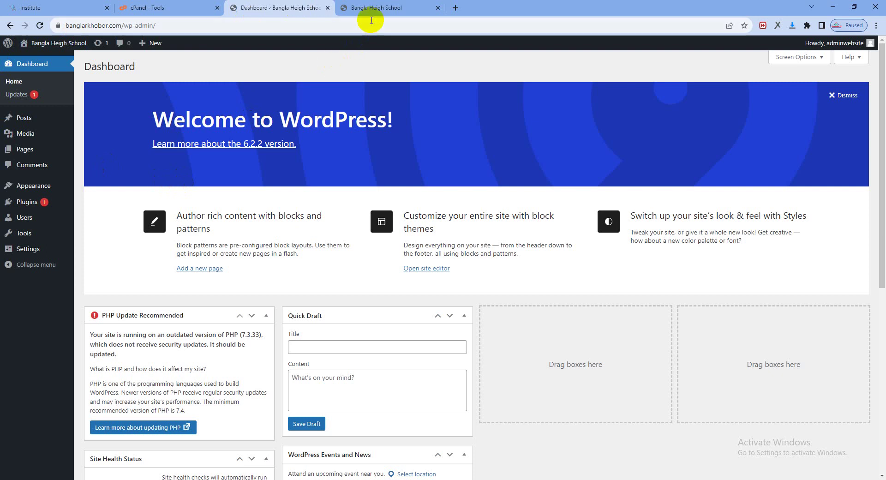
{"action": "left_click", "coordinate": [56, 189]}
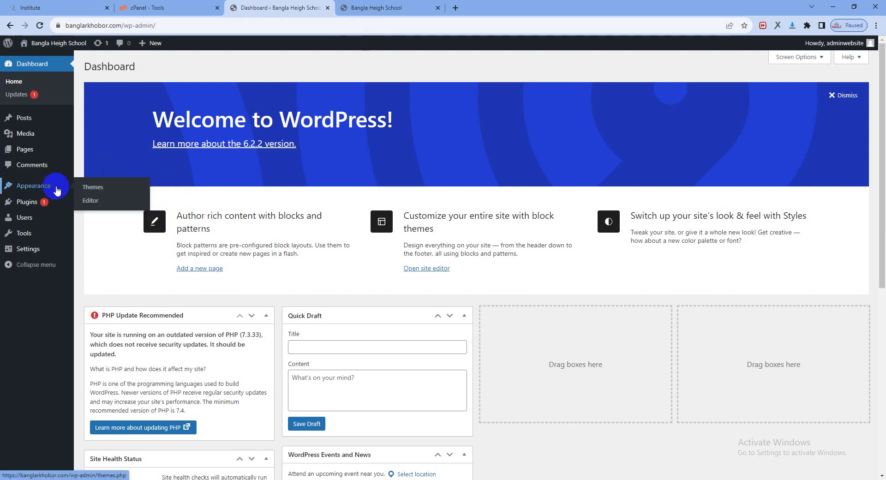
{"action": "left_click", "coordinate": [94, 189]}
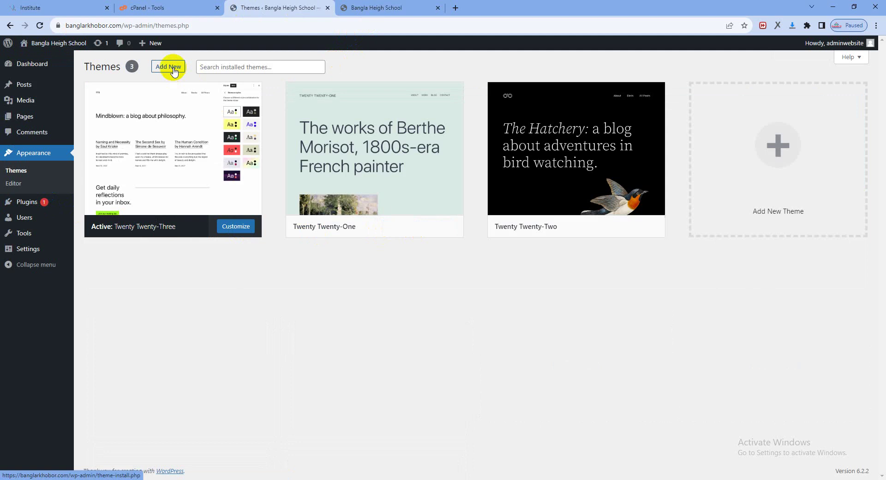
{"action": "left_click", "coordinate": [173, 68]}
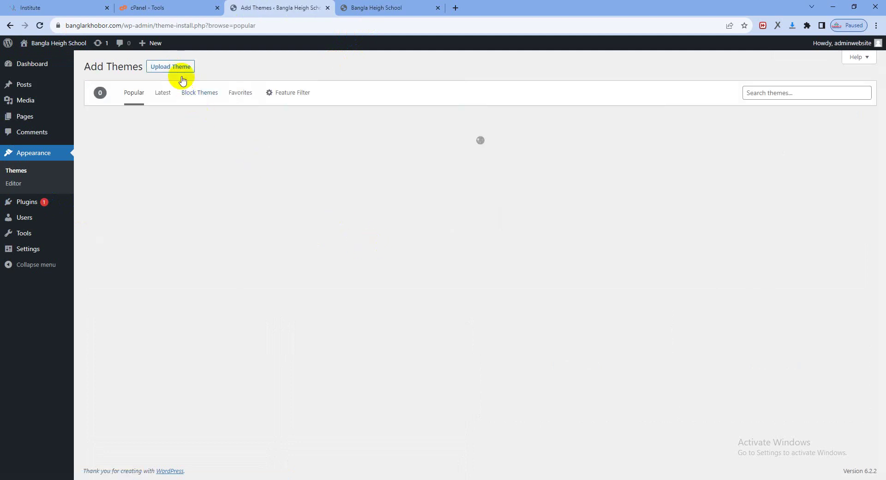
{"action": "left_click", "coordinate": [178, 67]}
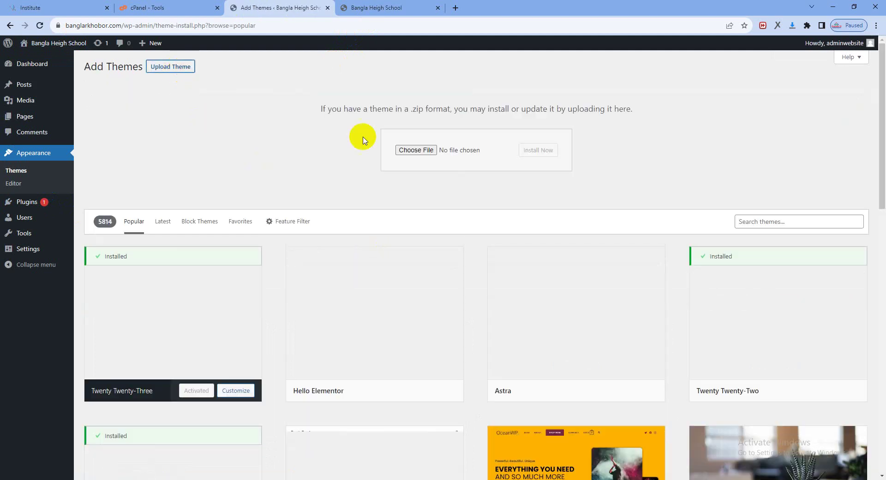
Try to upload and install the theme archive ESchool-1.0.zip from the Downloads folder
{"action": "left_click", "coordinate": [425, 152]}
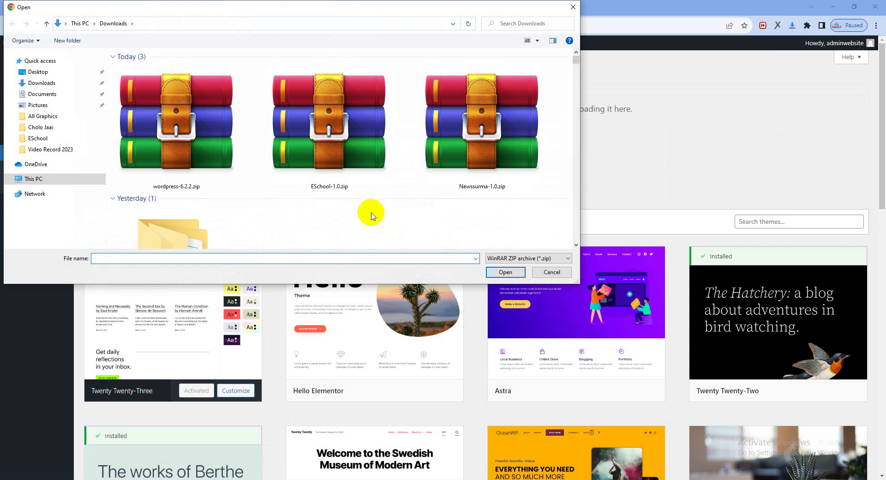
{"action": "double_click", "coordinate": [348, 148]}
{"action": "left_click", "coordinate": [545, 151]}
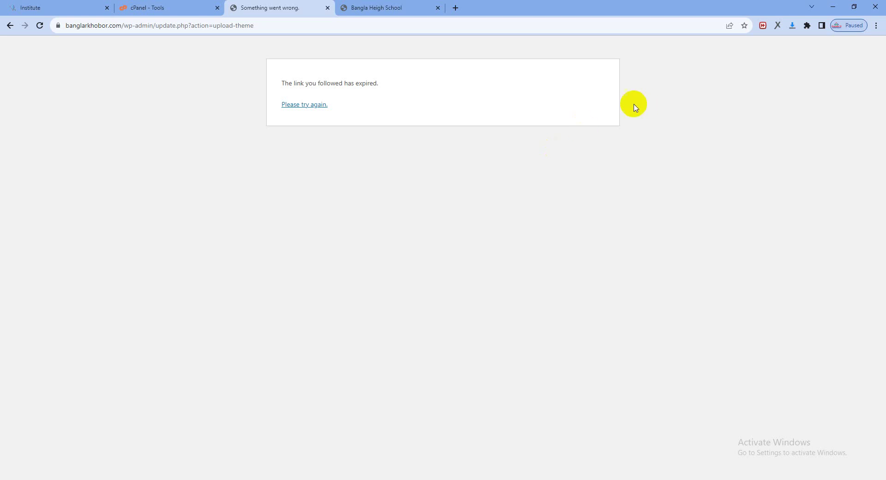
Switch to cPanel, search its tools for "php" and open MultiPHP Manager to view the domain's PHP version
{"action": "left_click", "coordinate": [178, 8]}
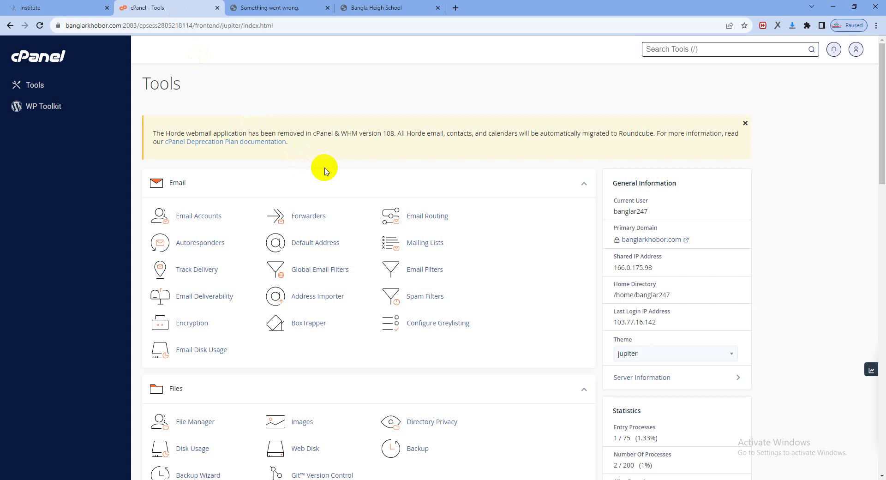
{"action": "left_click", "coordinate": [677, 49]}
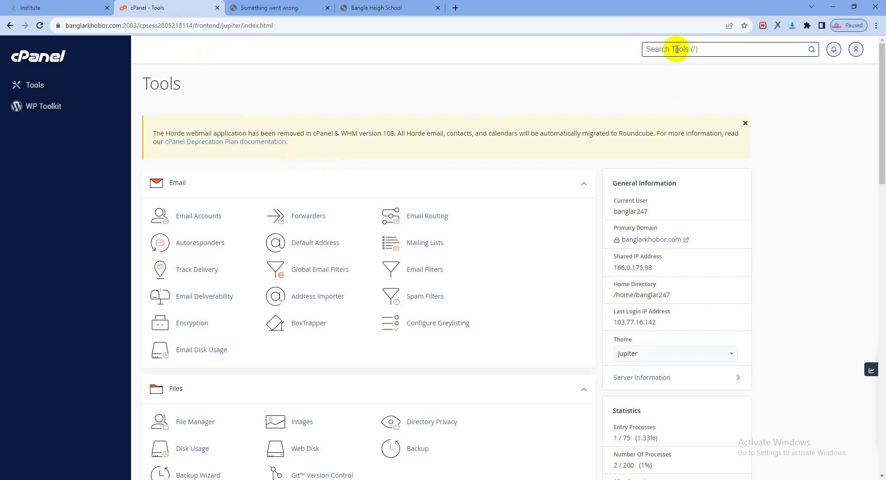
{"action": "type", "text": "php"}
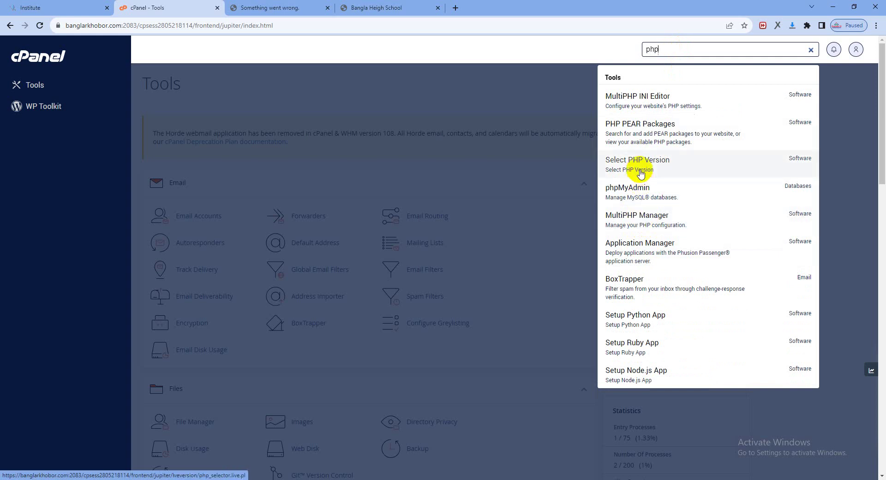
{"action": "left_click", "coordinate": [635, 223]}
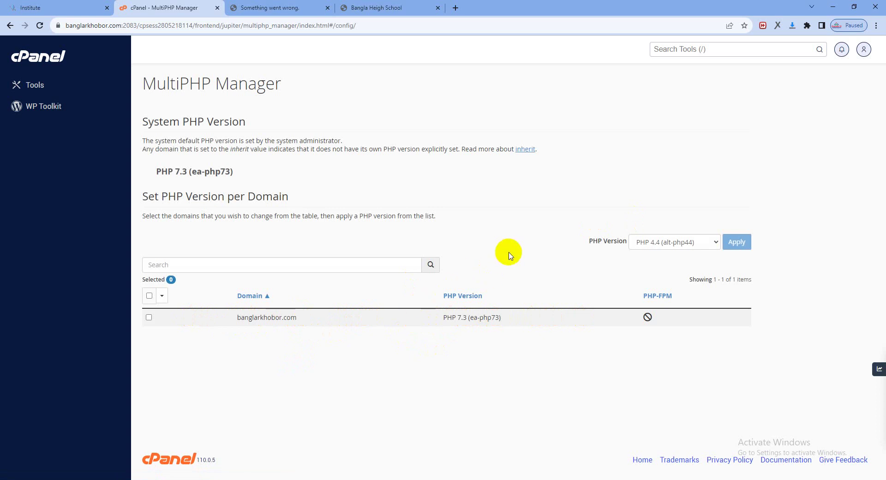
{"action": "left_click", "coordinate": [681, 47]}
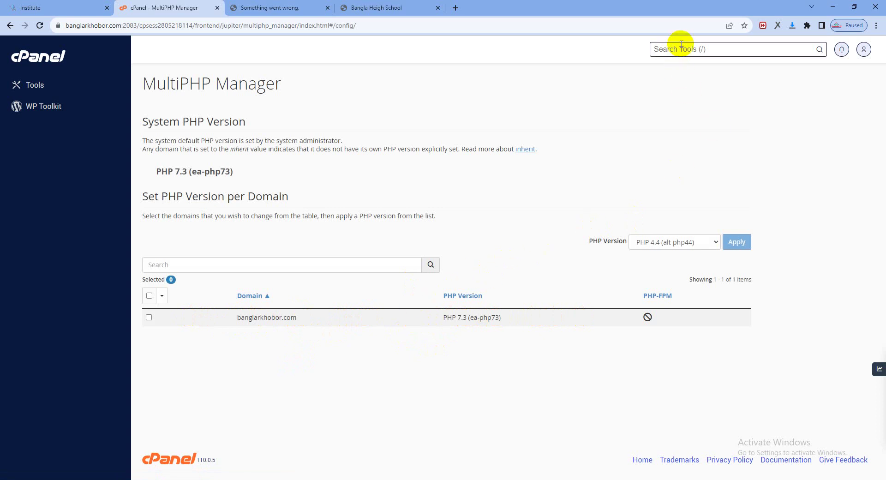
{"action": "type", "text": "php"}
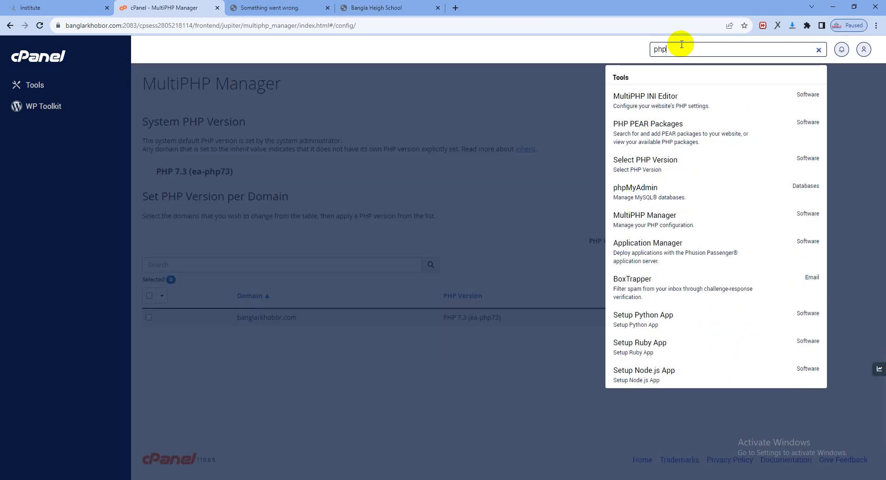
{"action": "left_click", "coordinate": [654, 225]}
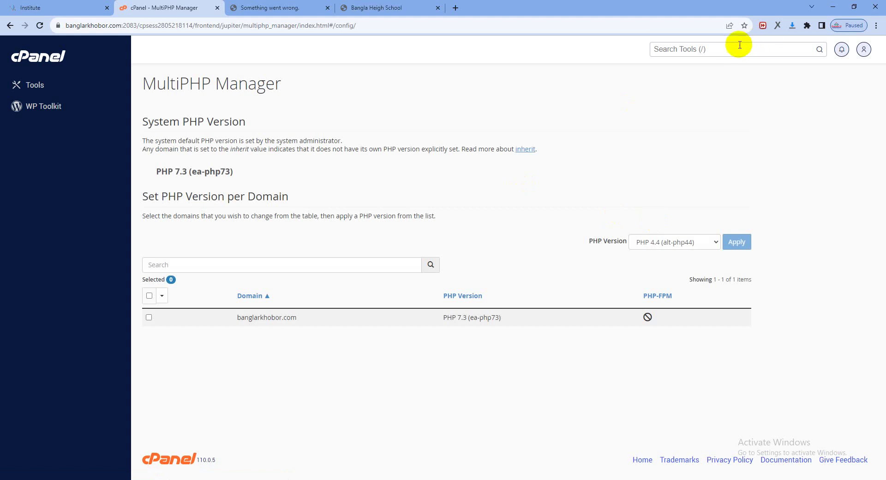
Search the tools for "php", open MultiPHP INI Editor and load the basic settings for banglarkhobor.com
{"action": "left_click", "coordinate": [740, 46]}
{"action": "type", "text": "php"}
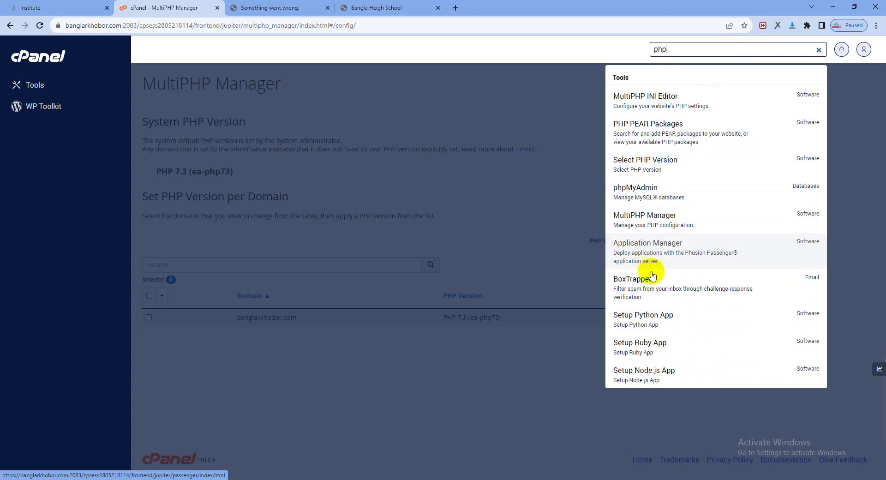
{"action": "left_click", "coordinate": [656, 106]}
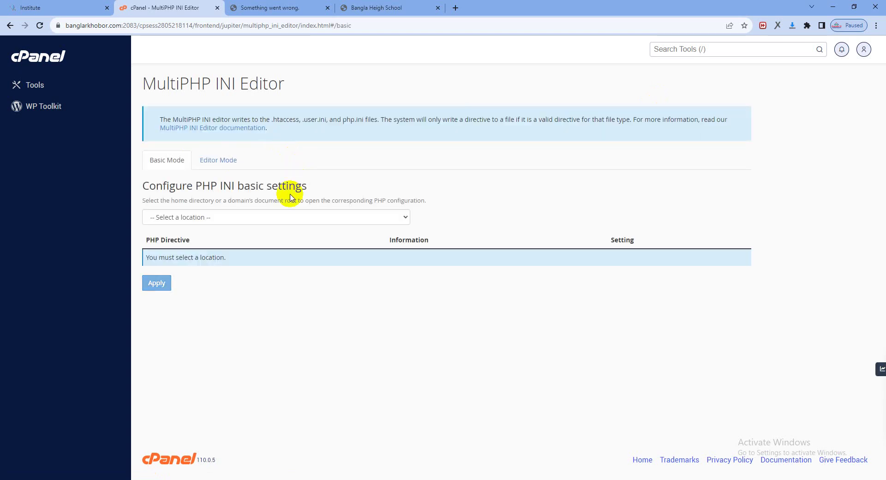
{"action": "left_click", "coordinate": [192, 222]}
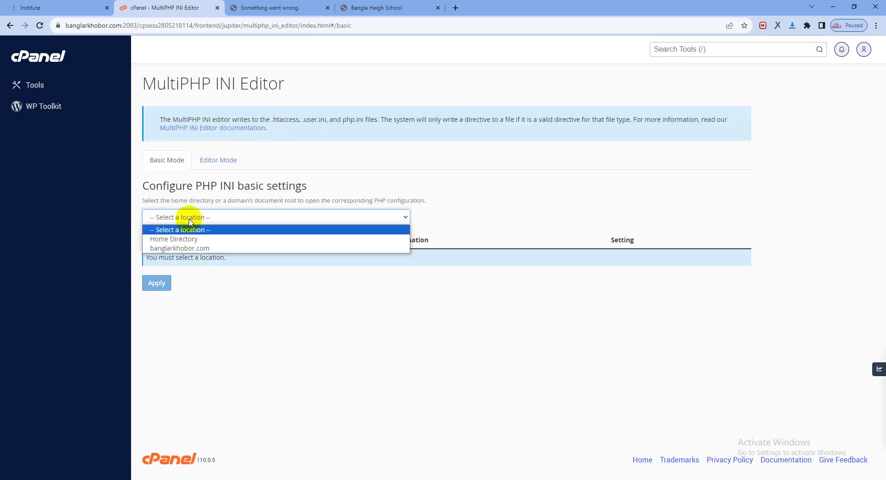
{"action": "left_click", "coordinate": [193, 249]}
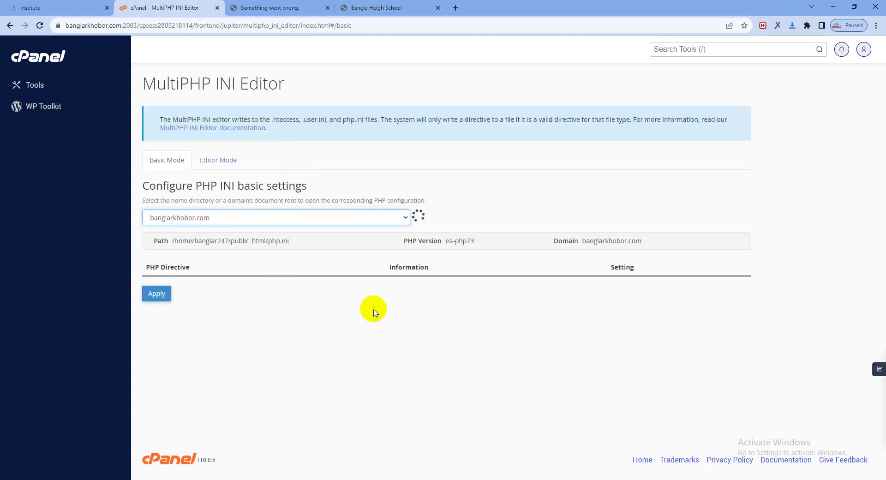
Examine the upload_max_filesize and post_max_size directives in the domain's PHP INI basic settings
{"action": "scroll", "coordinate": [337, 329], "scroll_direction": "down", "scroll_amount": 6}
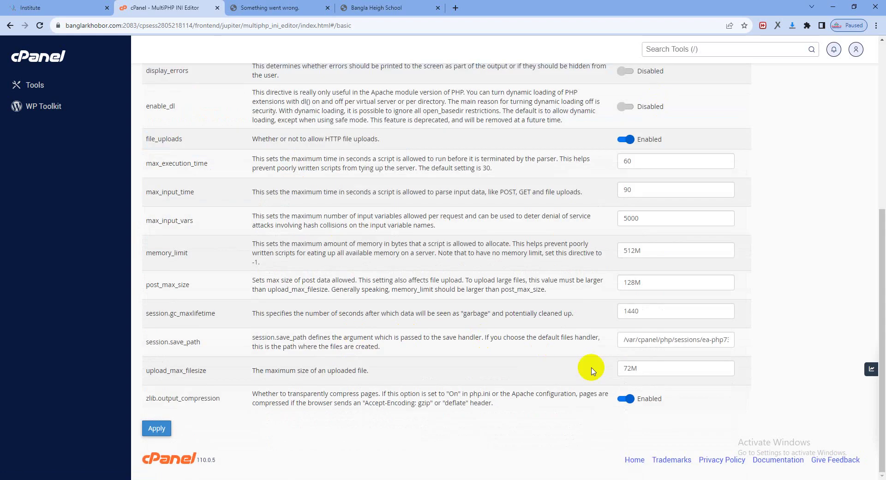
{"action": "double_click", "coordinate": [629, 369]}
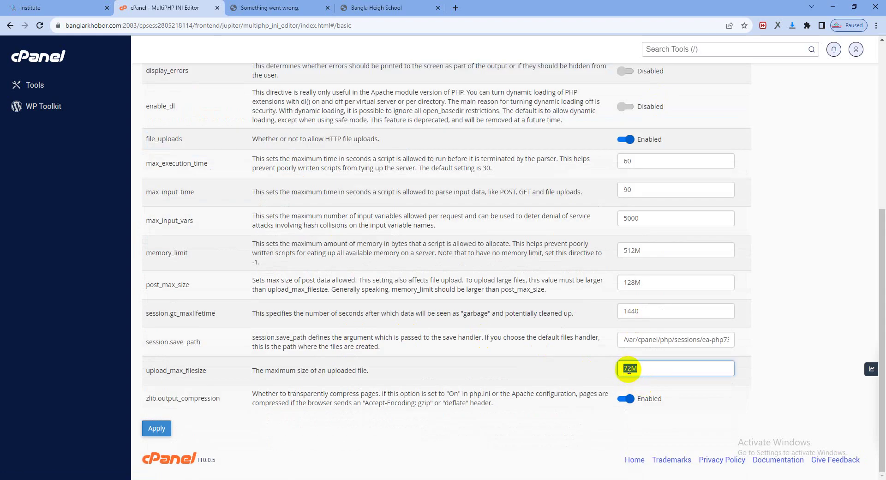
{"action": "double_click", "coordinate": [628, 281]}
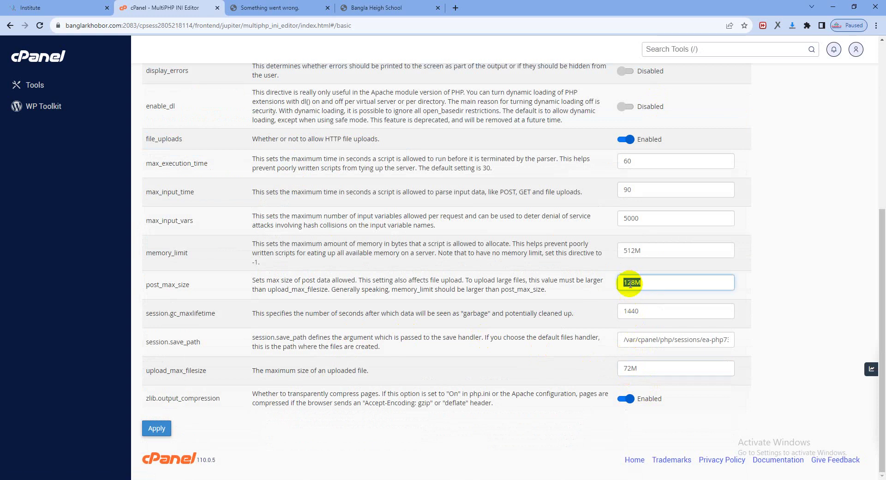
{"action": "double_click", "coordinate": [637, 370]}
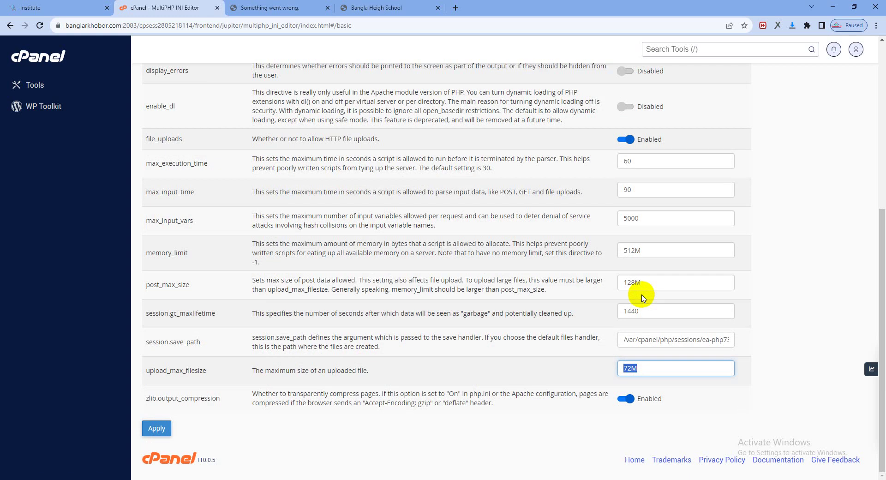
{"action": "scroll", "coordinate": [643, 298], "scroll_direction": "up", "scroll_amount": 6}
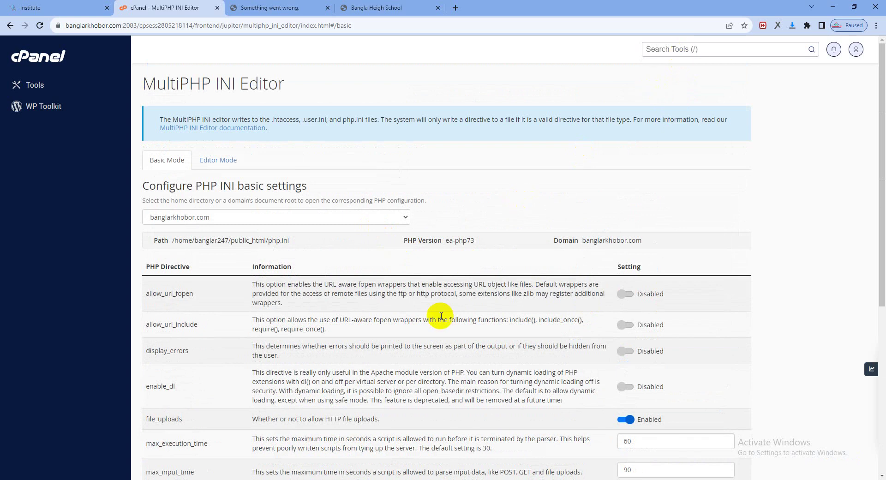
{"action": "scroll", "coordinate": [440, 318], "scroll_direction": "down", "scroll_amount": 6}
{"action": "left_click", "coordinate": [631, 369]}
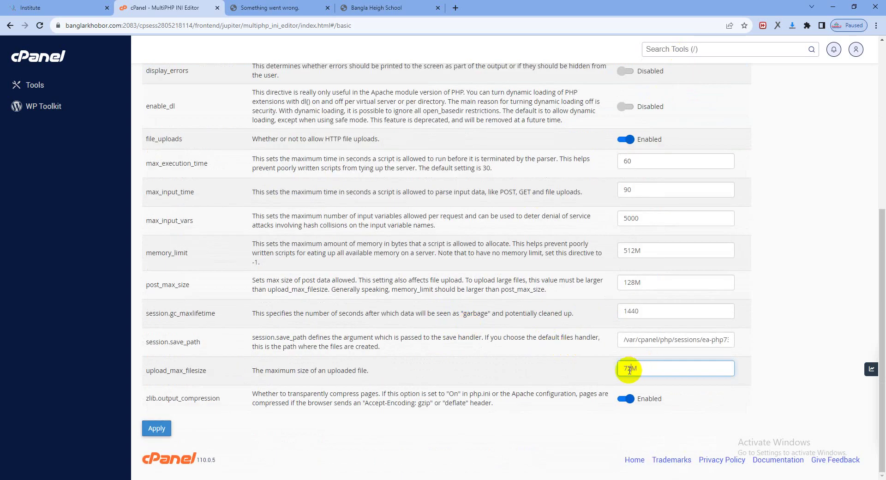
{"action": "left_click_drag", "start_coordinate": [632, 370], "coordinate": [624, 369]}
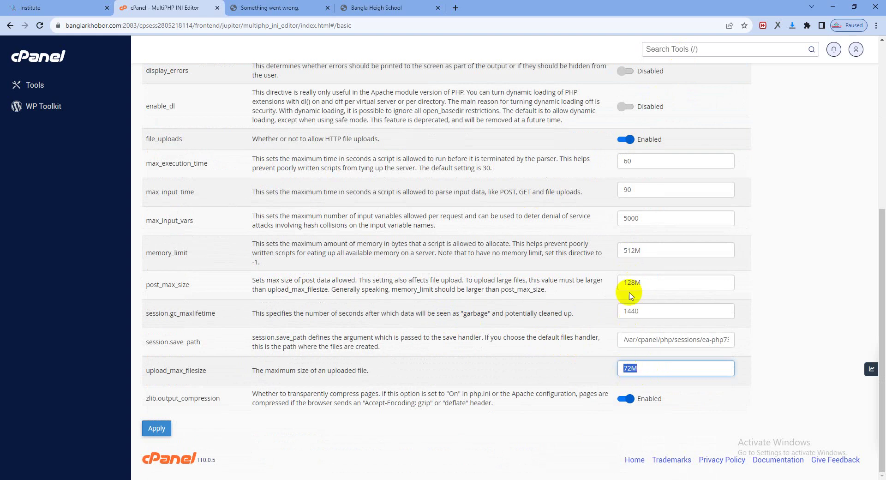
{"action": "left_click", "coordinate": [629, 284]}
{"action": "double_click", "coordinate": [629, 284]}
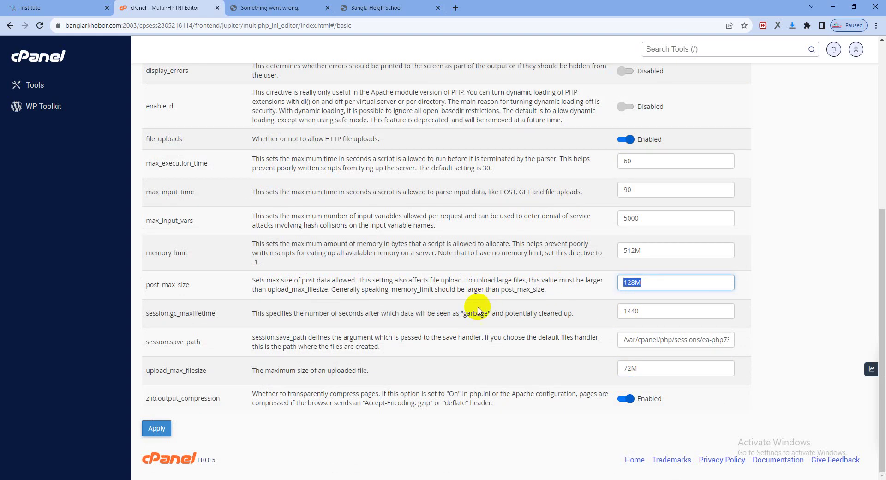
{"action": "scroll", "coordinate": [483, 326], "scroll_direction": "up", "scroll_amount": 1}
{"action": "scroll", "coordinate": [483, 327], "scroll_direction": "up", "scroll_amount": 6}
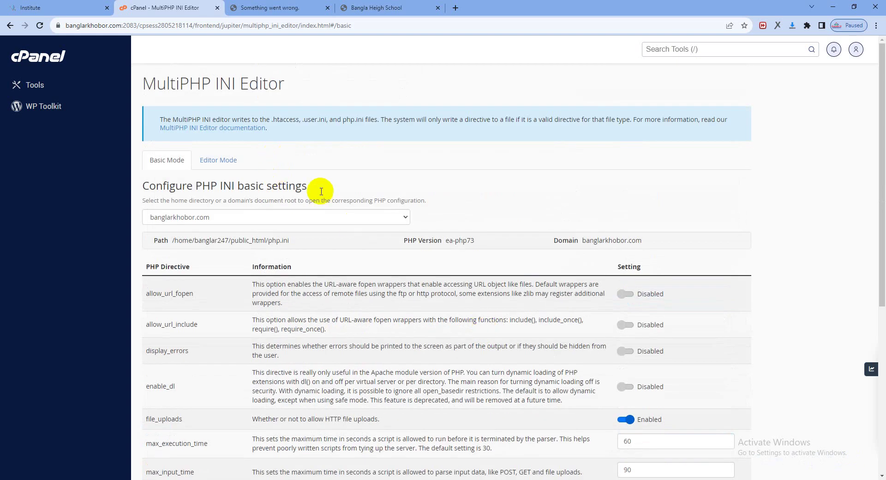
{"action": "scroll", "coordinate": [600, 392], "scroll_direction": "down", "scroll_amount": 8}
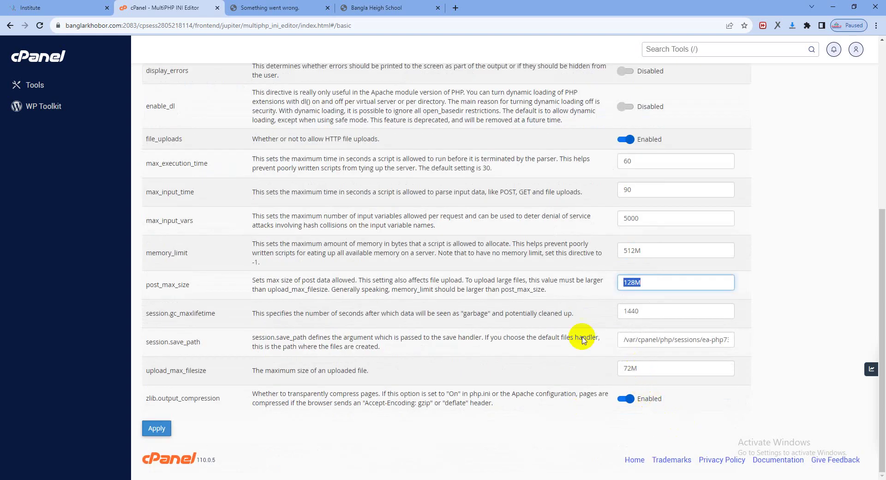
{"action": "scroll", "coordinate": [530, 323], "scroll_direction": "up", "scroll_amount": 8}
Return to the cPanel tools overview, search for "php" and open the PHP options of Select PHP Version
{"action": "left_click", "coordinate": [50, 56]}
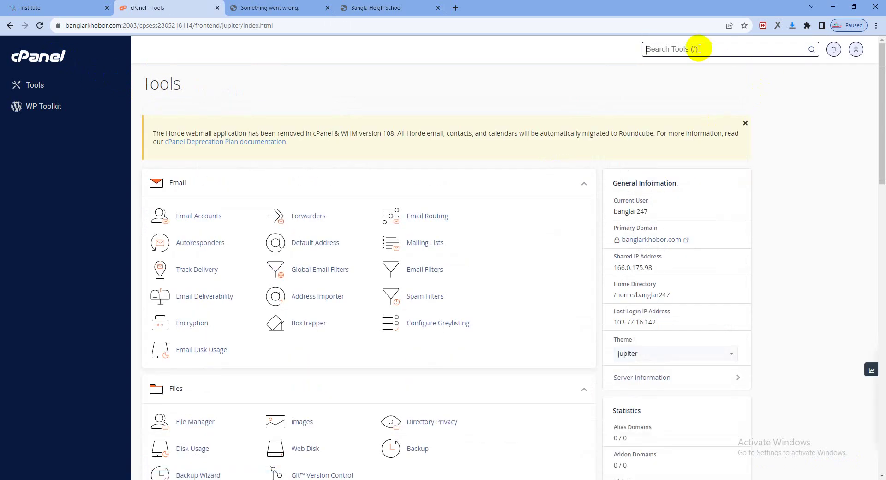
{"action": "type", "text": "php"}
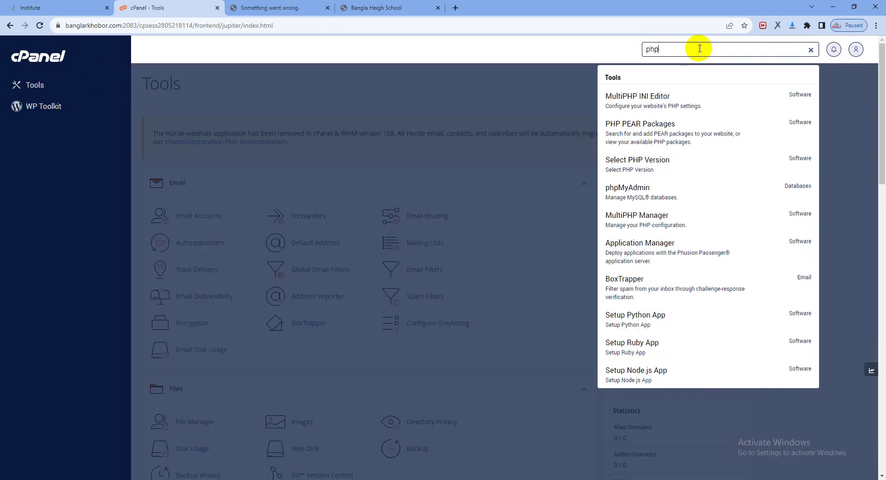
{"action": "left_click", "coordinate": [659, 169]}
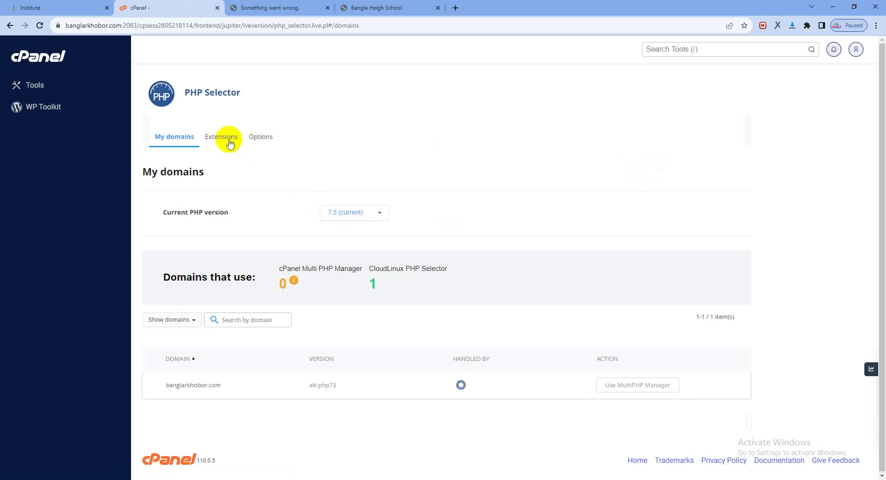
{"action": "left_click", "coordinate": [260, 142]}
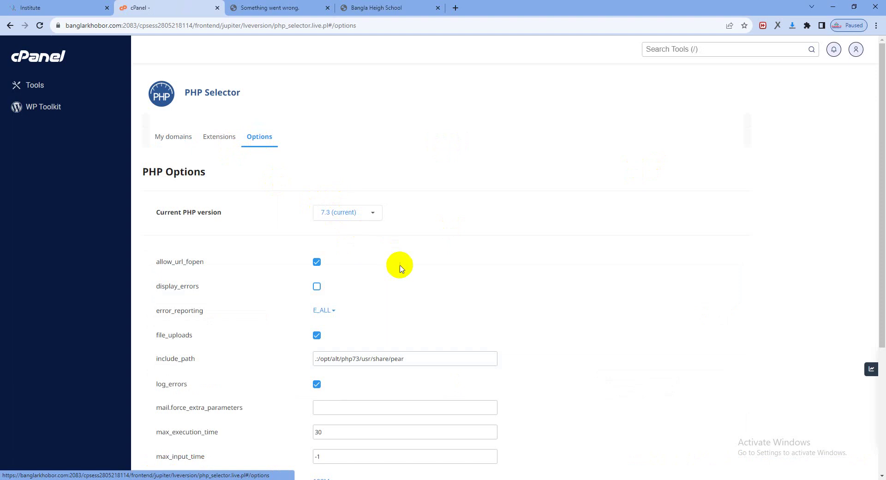
Set the post_max_size PHP option to 32M
{"action": "scroll", "coordinate": [398, 300], "scroll_direction": "down", "scroll_amount": 4}
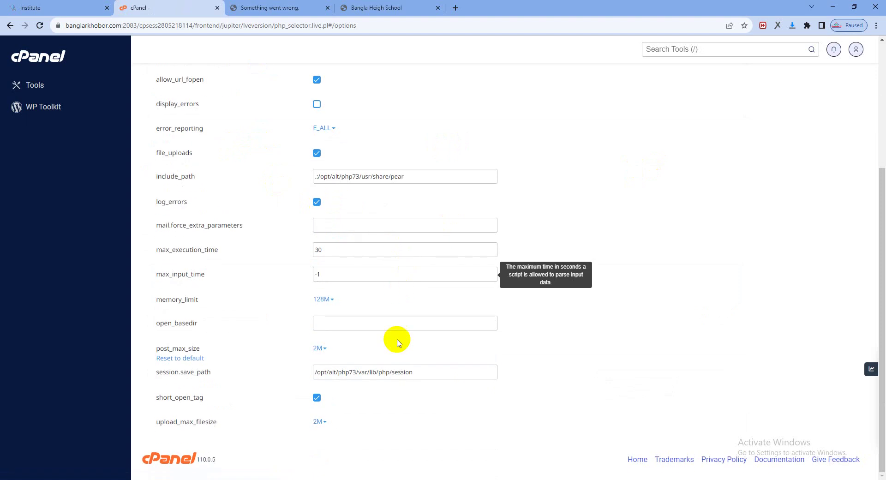
{"action": "left_click", "coordinate": [323, 349]}
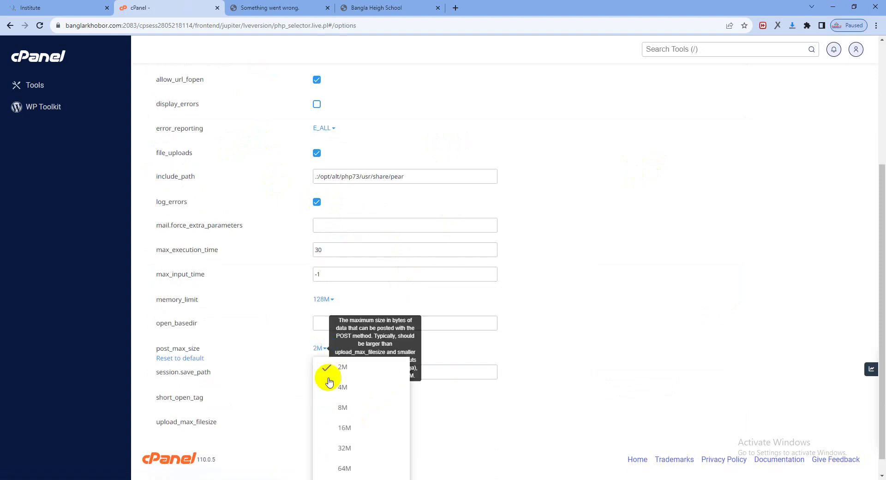
{"action": "left_click", "coordinate": [347, 448]}
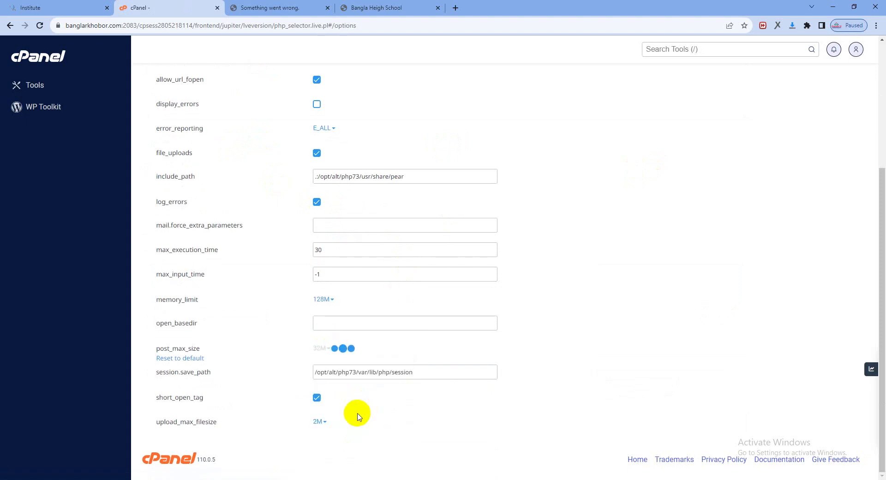
Set the upload_max_filesize PHP option to 32M and return to the cPanel tools overview
{"action": "left_click", "coordinate": [324, 427]}
{"action": "scroll", "coordinate": [360, 455], "scroll_direction": "down", "scroll_amount": 3}
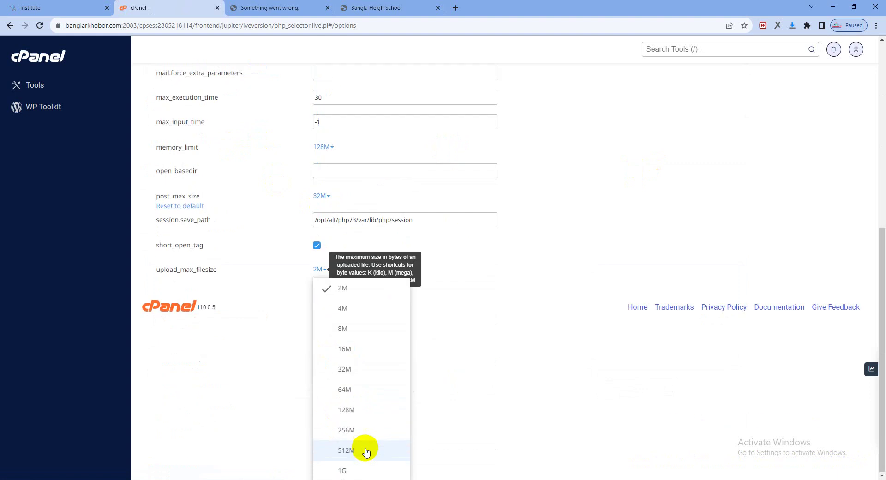
{"action": "left_click", "coordinate": [357, 374]}
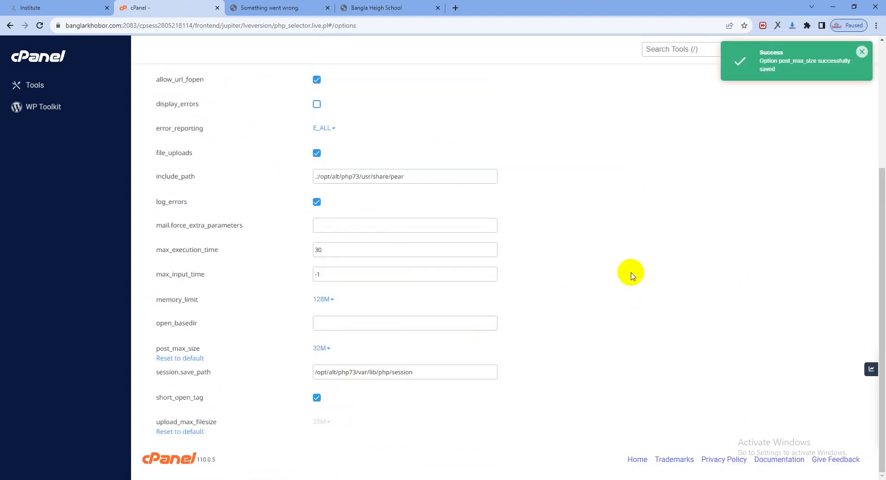
{"action": "left_click", "coordinate": [41, 57]}
Switch to the expired WordPress theme upload page and try to resubmit the upload by reloading it
{"action": "left_click", "coordinate": [242, 10]}
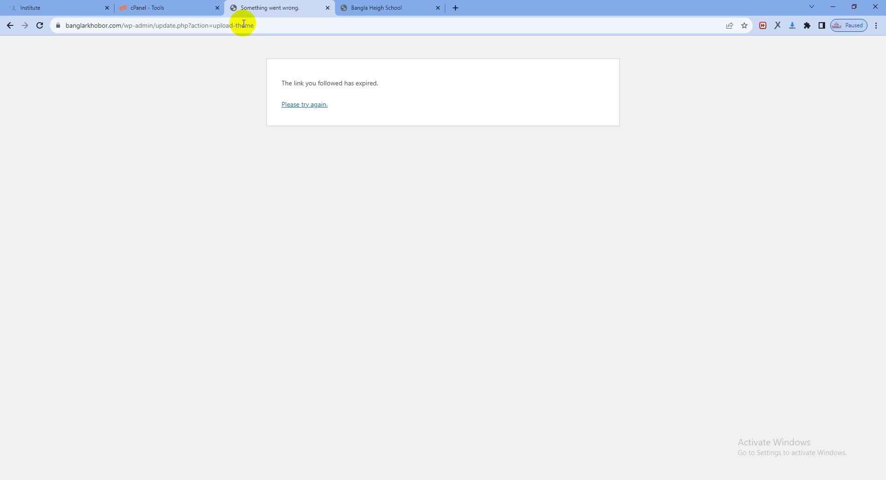
{"action": "left_click", "coordinate": [40, 25]}
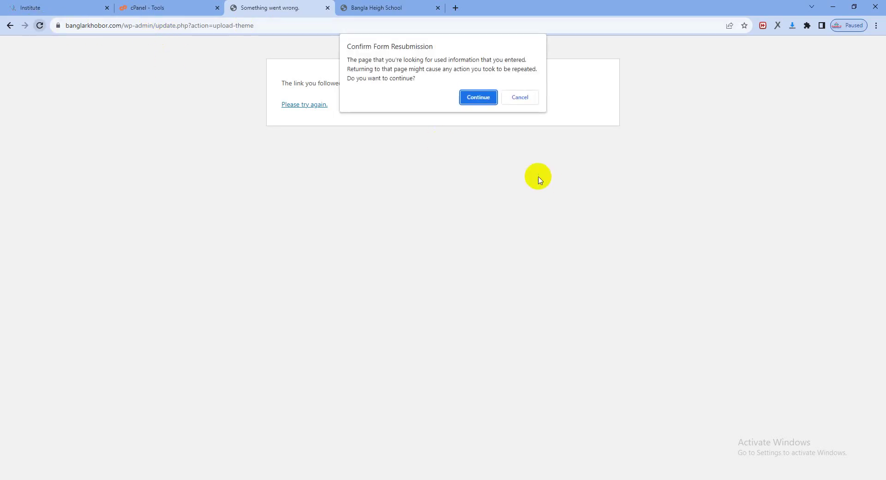
{"action": "left_click", "coordinate": [479, 96]}
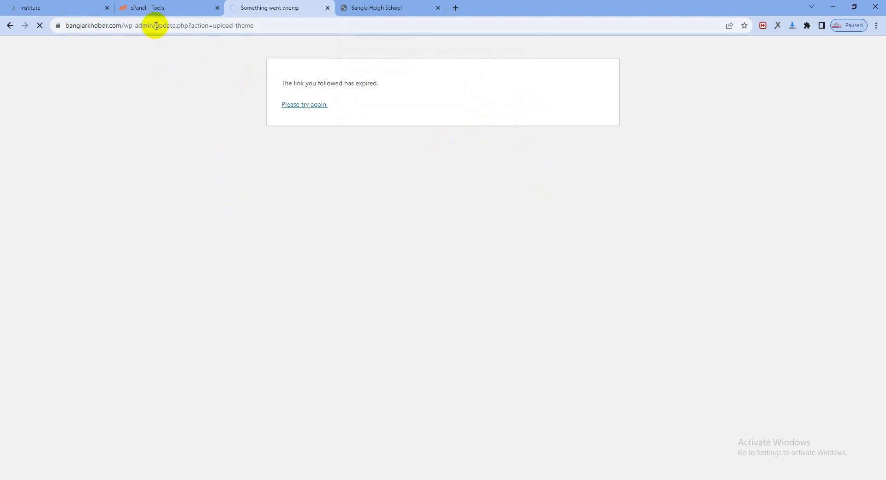
Shorten the page address to banglarkhobor.com/wp-admin/ and load the WordPress dashboard
{"action": "left_click_drag", "start_coordinate": [156, 25], "coordinate": [315, 29]}
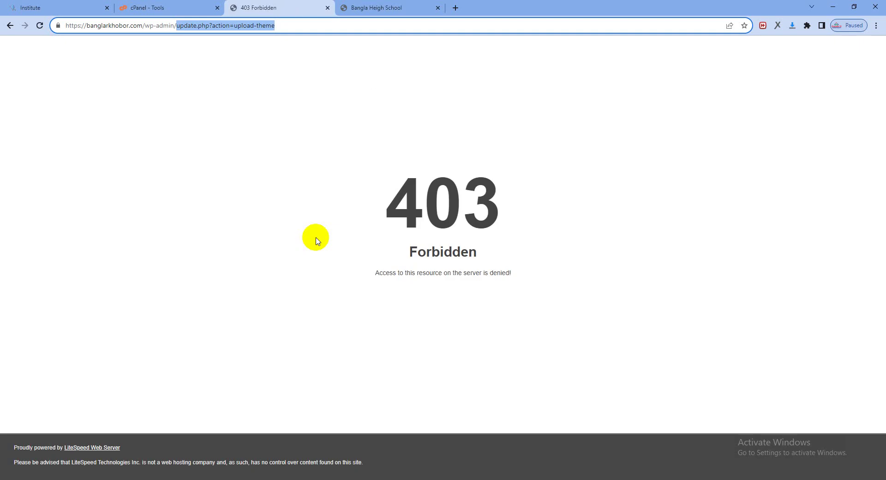
{"action": "key", "text": "BackSpace"}
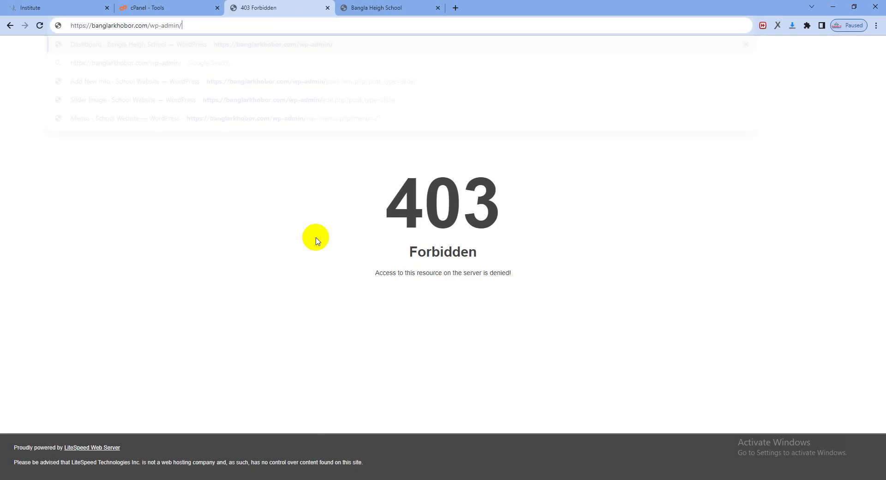
{"action": "key", "text": "Return"}
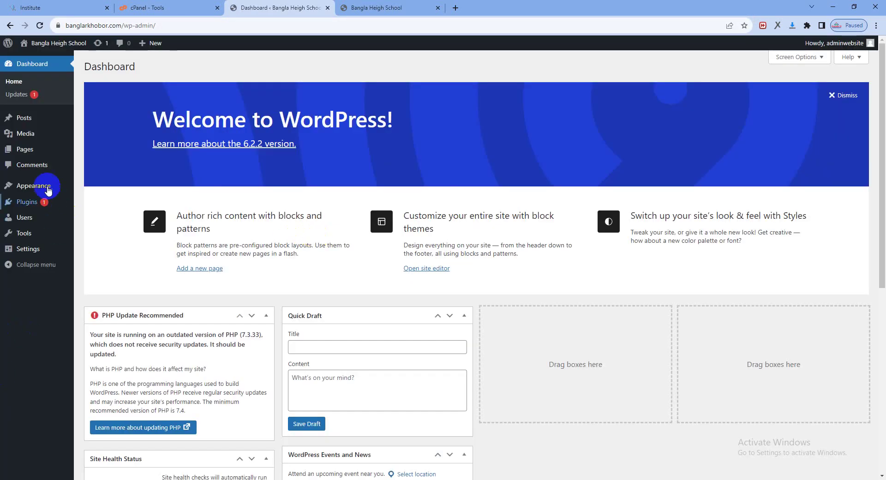
Install a new theme by uploading ESchool-1.0.zip from Downloads, and activate it
{"action": "left_click", "coordinate": [92, 187]}
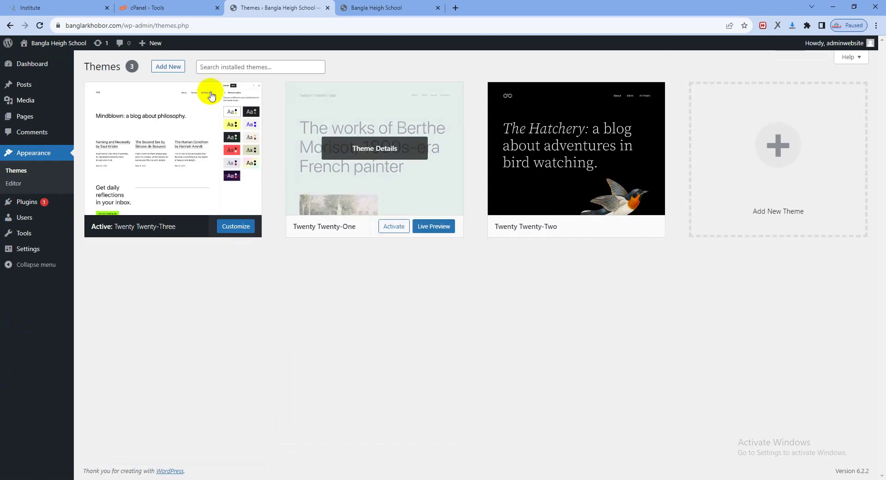
{"action": "left_click", "coordinate": [169, 67]}
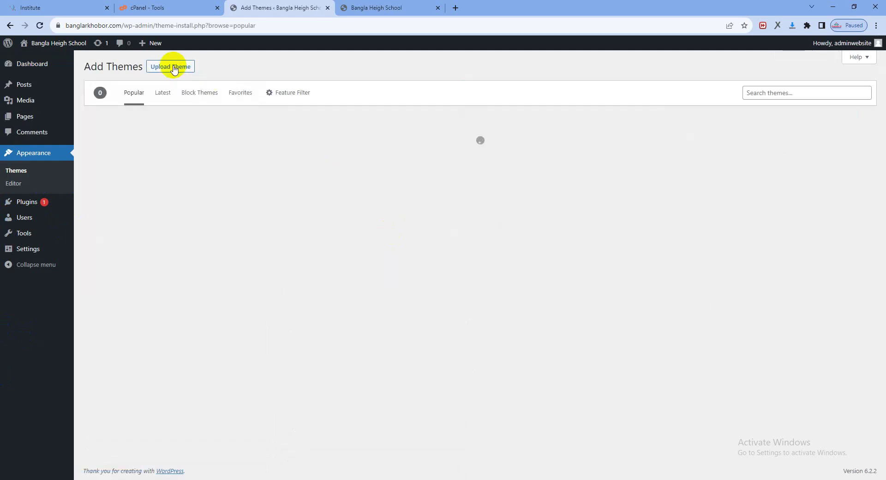
{"action": "left_click", "coordinate": [171, 66]}
{"action": "left_click", "coordinate": [415, 150]}
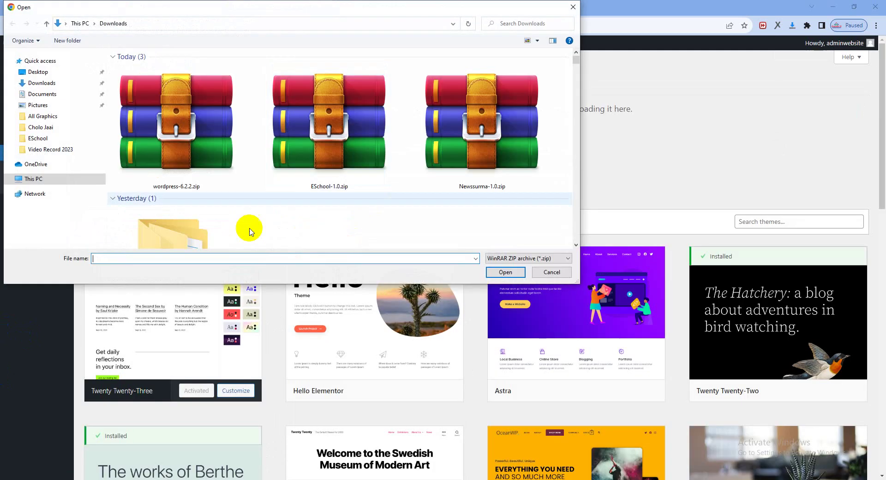
{"action": "double_click", "coordinate": [346, 148]}
{"action": "left_click", "coordinate": [529, 151]}
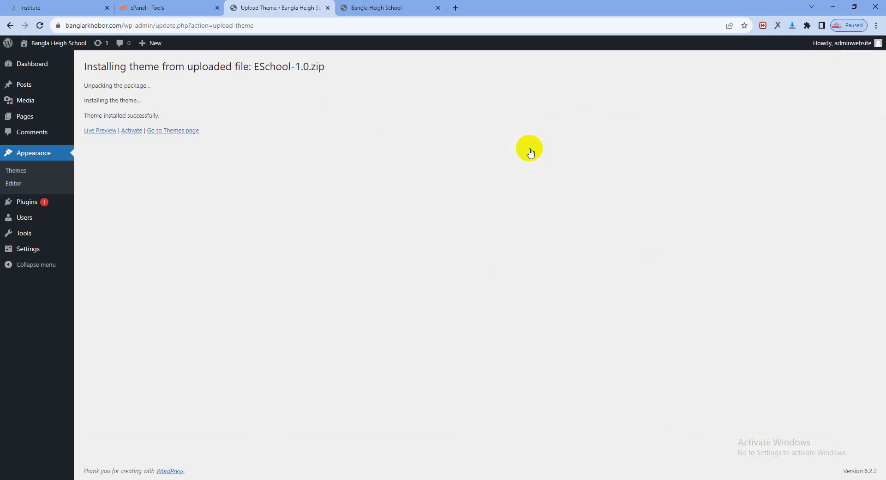
{"action": "left_click", "coordinate": [132, 131]}
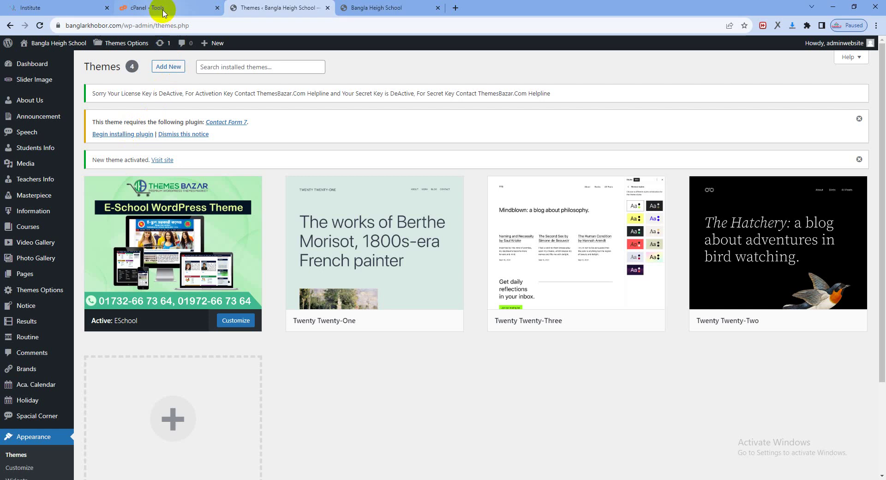
Switch back to cPanel, search the tools for "php" and open MultiPHP Manager
{"action": "mouse_move", "coordinate": [163, 13]}
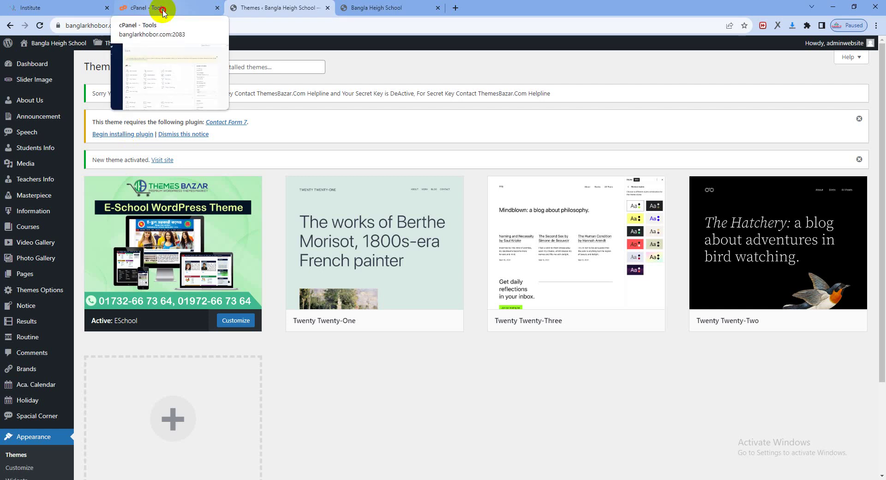
{"action": "left_click", "coordinate": [163, 9]}
{"action": "left_click", "coordinate": [40, 59]}
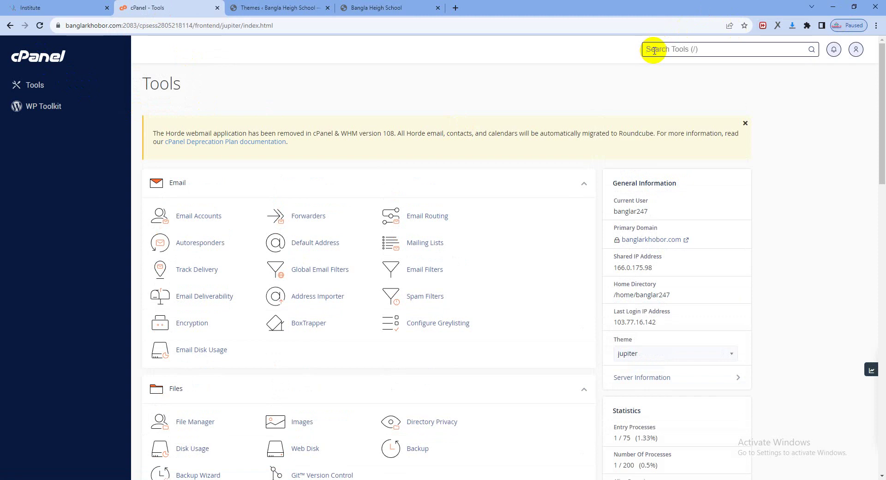
{"action": "type", "text": "php"}
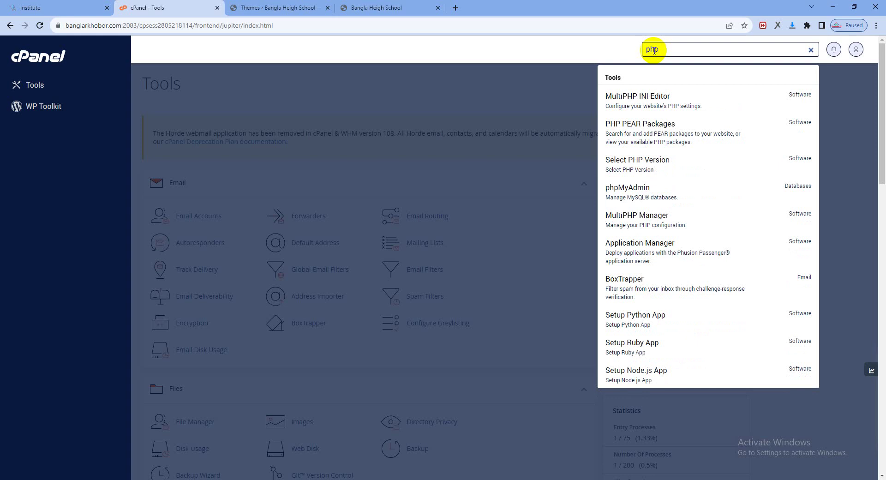
{"action": "left_click", "coordinate": [640, 220]}
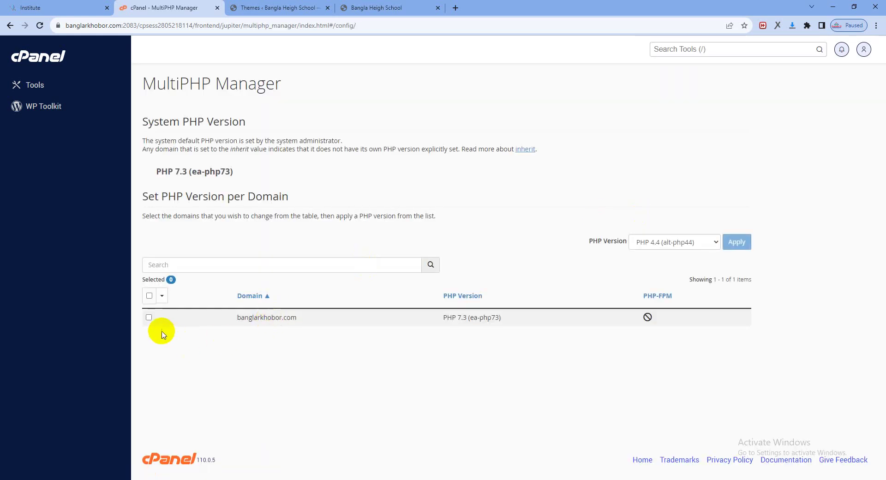
Apply PHP 7.4 (ea-php74) to the domain banglarkhobor.com
{"action": "left_click", "coordinate": [150, 318]}
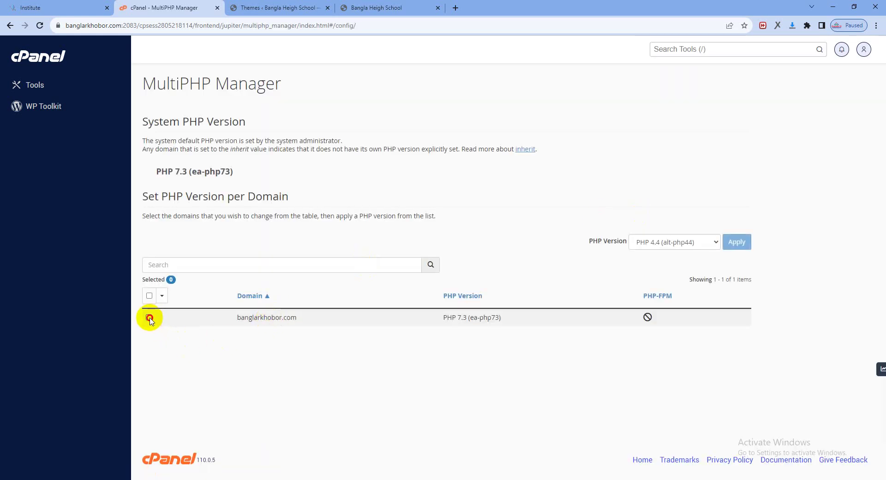
{"action": "left_click", "coordinate": [689, 246]}
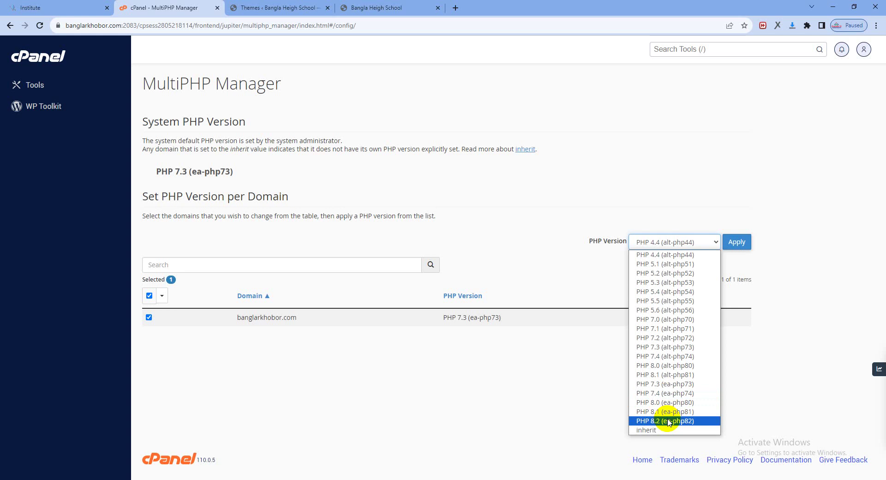
{"action": "left_click", "coordinate": [664, 393]}
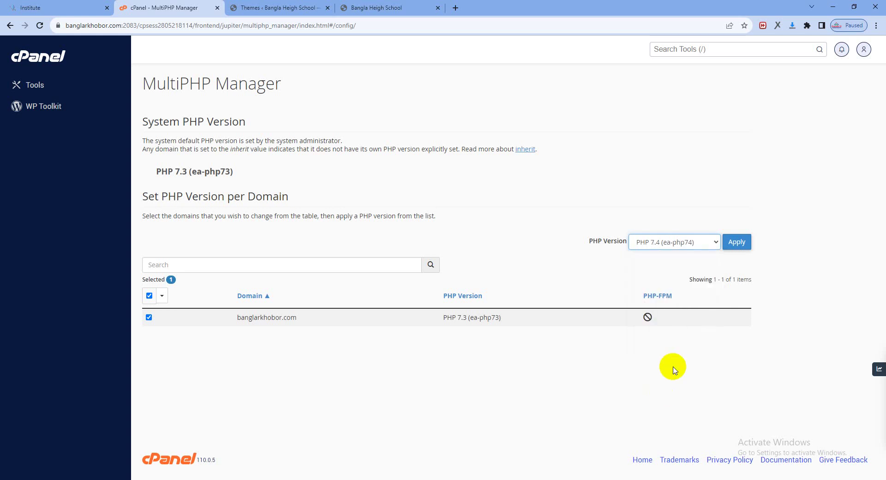
{"action": "left_click", "coordinate": [737, 244]}
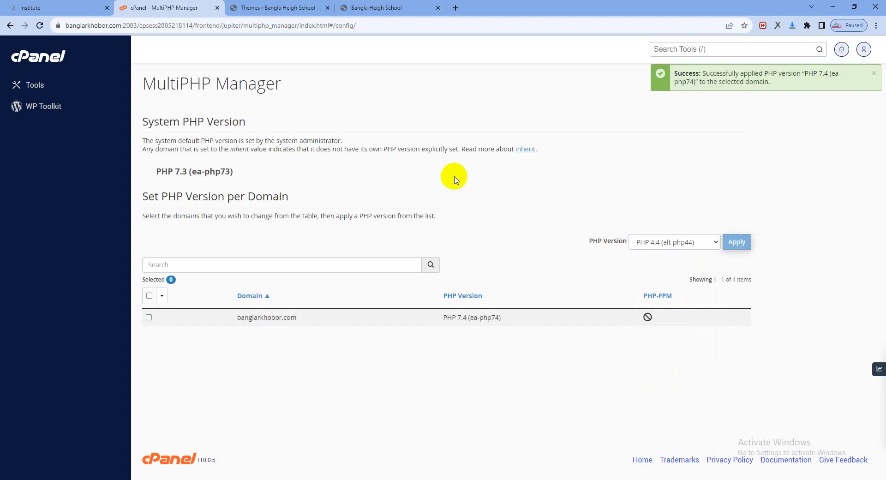
Return to the cPanel tools overview, search for "php" and open Select PHP Version
{"action": "left_click", "coordinate": [54, 59]}
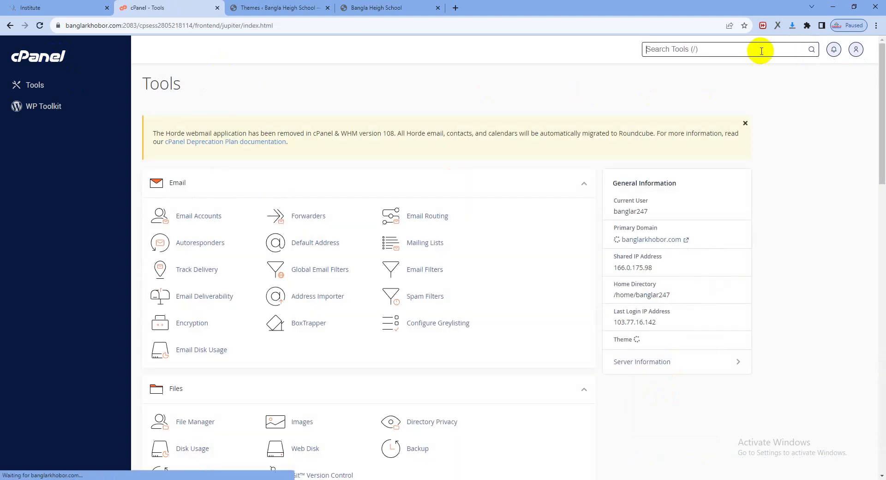
{"action": "left_click", "coordinate": [725, 45]}
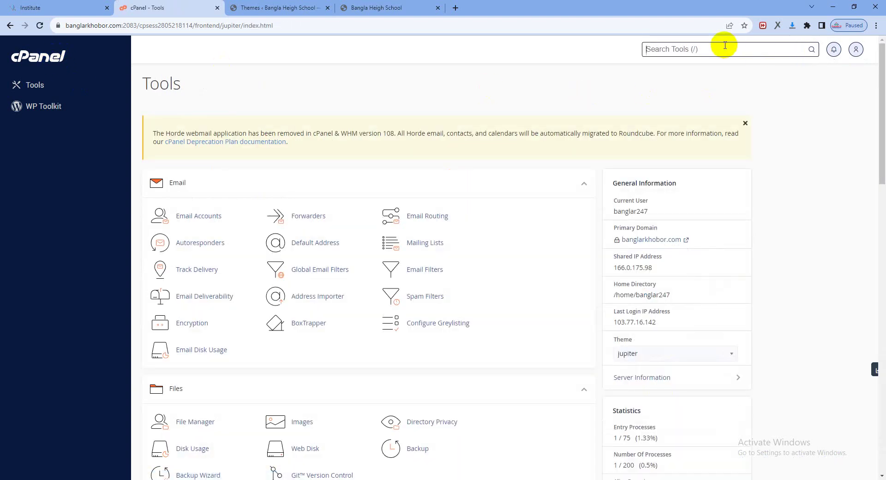
{"action": "type", "text": "php"}
{"action": "left_click", "coordinate": [629, 170]}
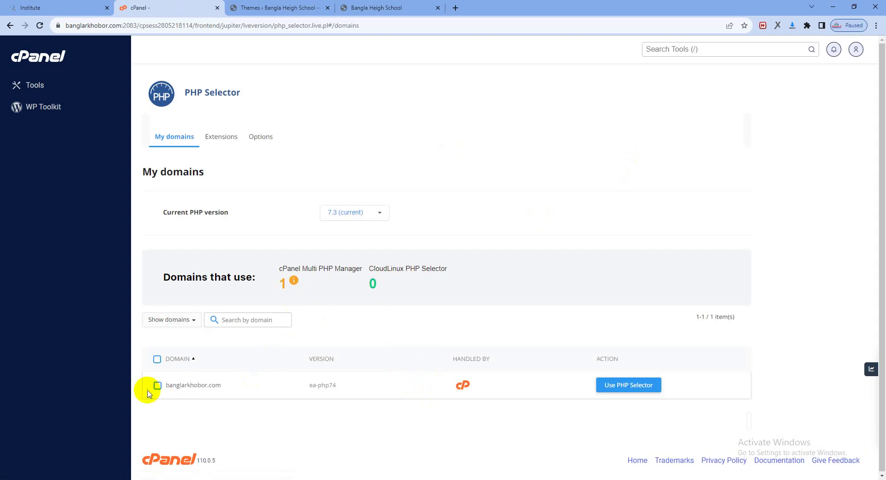
Select banglarkhobor.com in PHP Selector and change the current PHP version to 7.4
{"action": "left_click", "coordinate": [158, 386]}
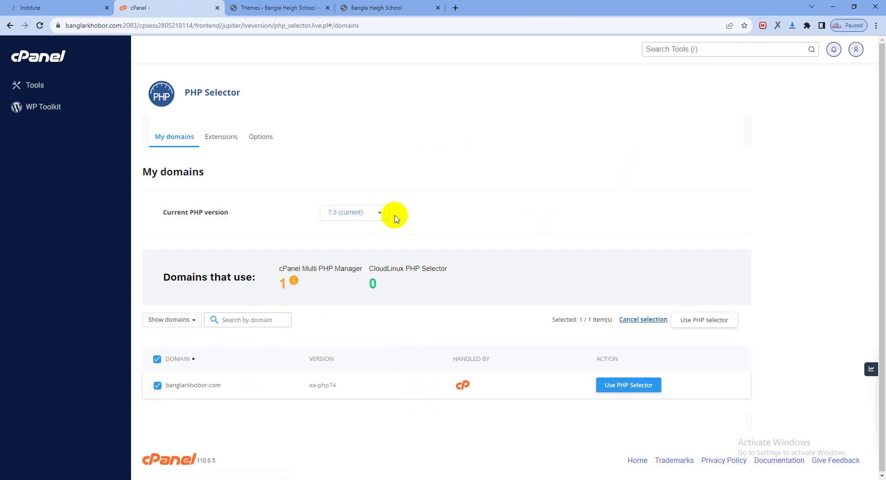
{"action": "left_click", "coordinate": [377, 216]}
{"action": "scroll", "coordinate": [369, 426], "scroll_direction": "down", "scroll_amount": 1}
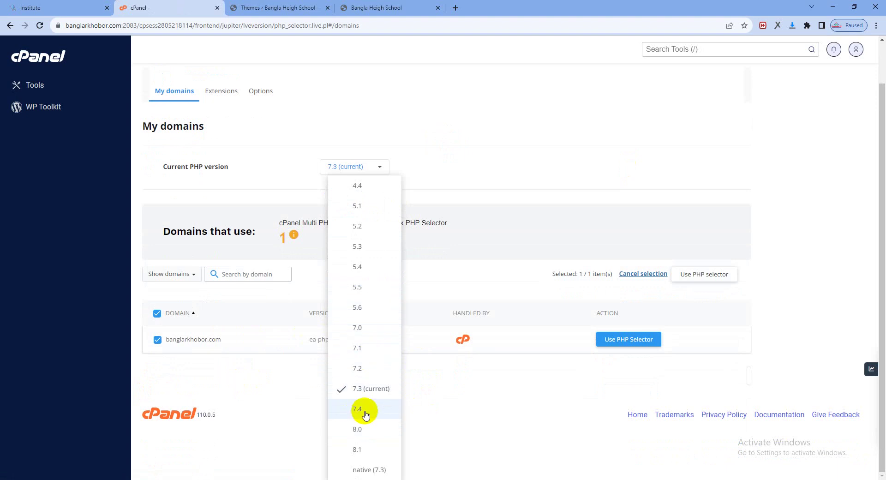
{"action": "left_click", "coordinate": [365, 415]}
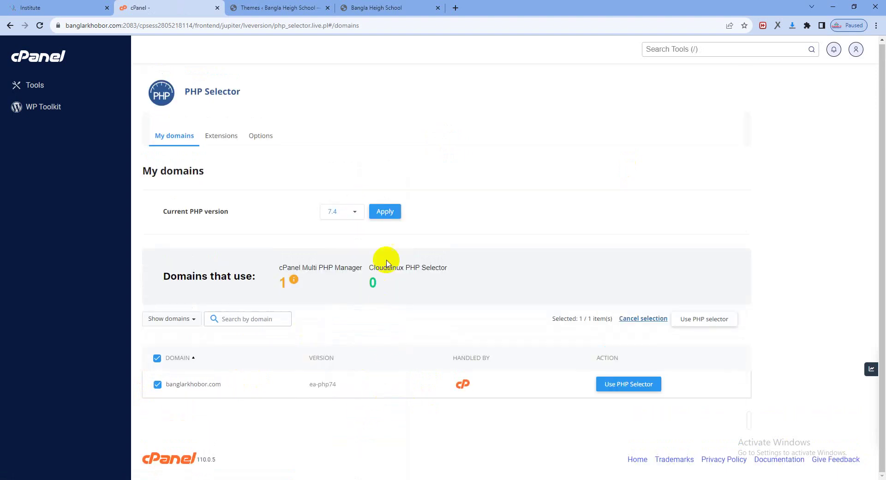
{"action": "left_click", "coordinate": [385, 211]}
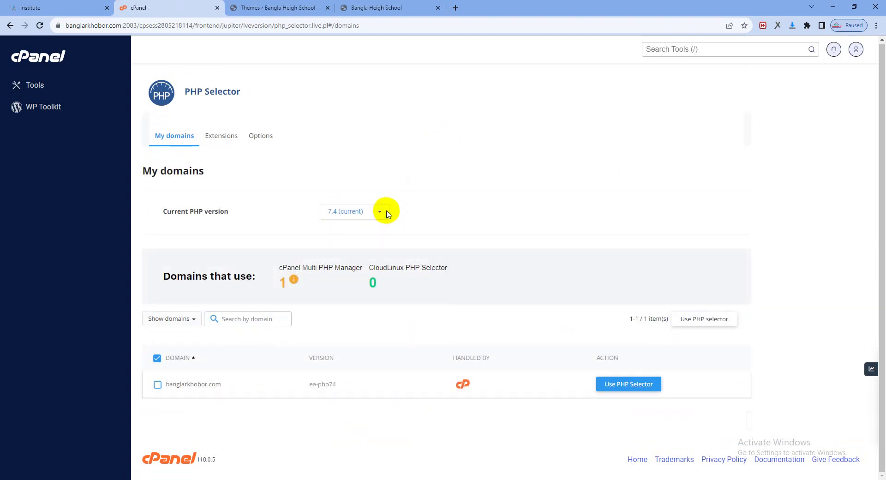
Reload the WordPress Themes page and the site's front page to check the activated ESchool theme
{"action": "left_click", "coordinate": [291, 7]}
{"action": "left_click", "coordinate": [40, 25]}
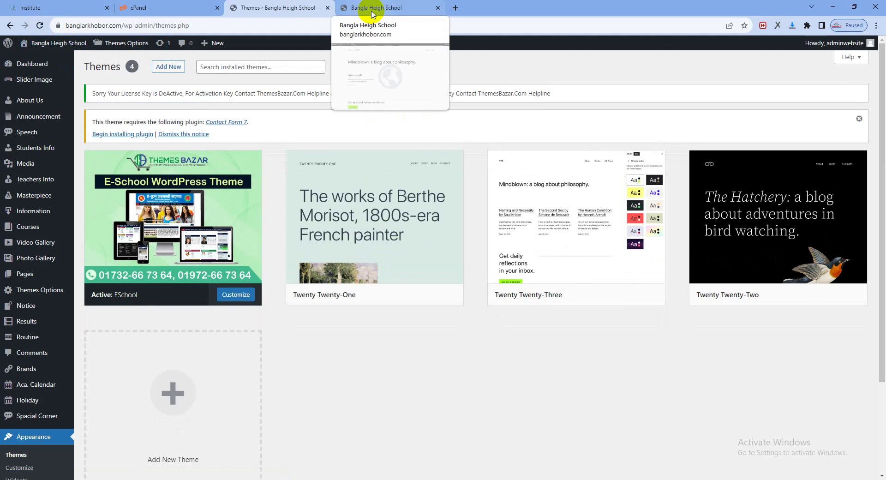
{"action": "mouse_move", "coordinate": [208, 188]}
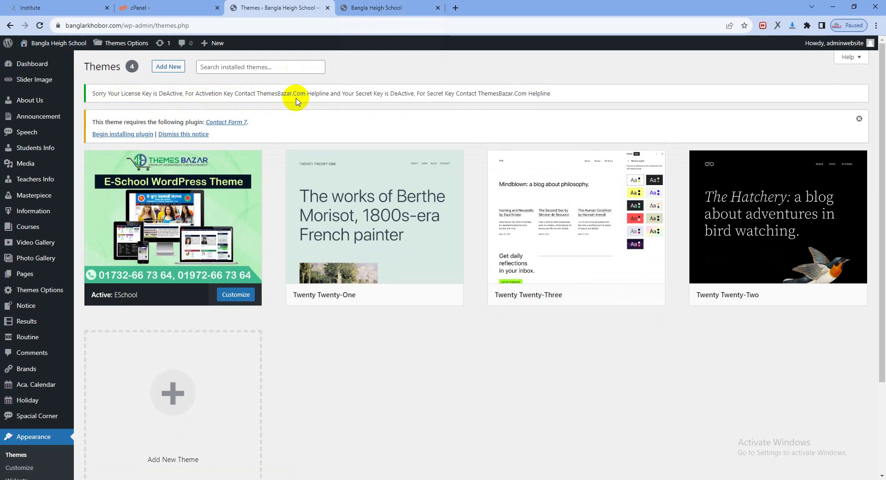
{"action": "left_click", "coordinate": [366, 6]}
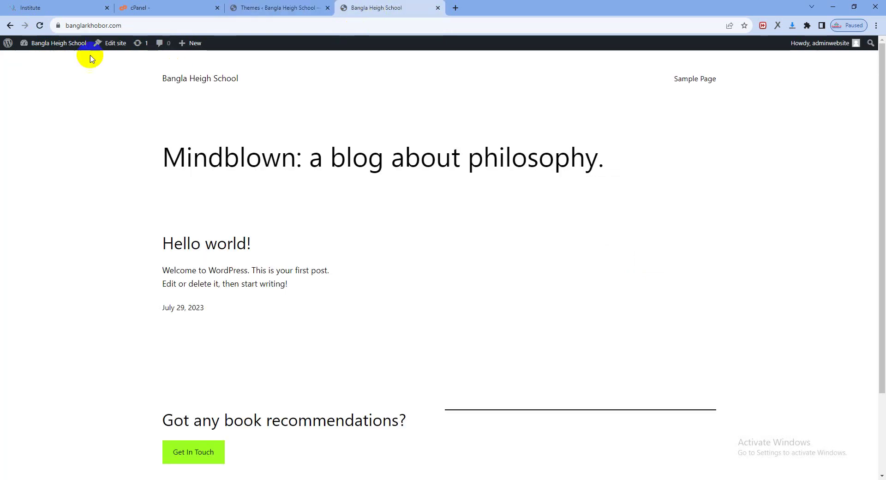
{"action": "left_click", "coordinate": [40, 25]}
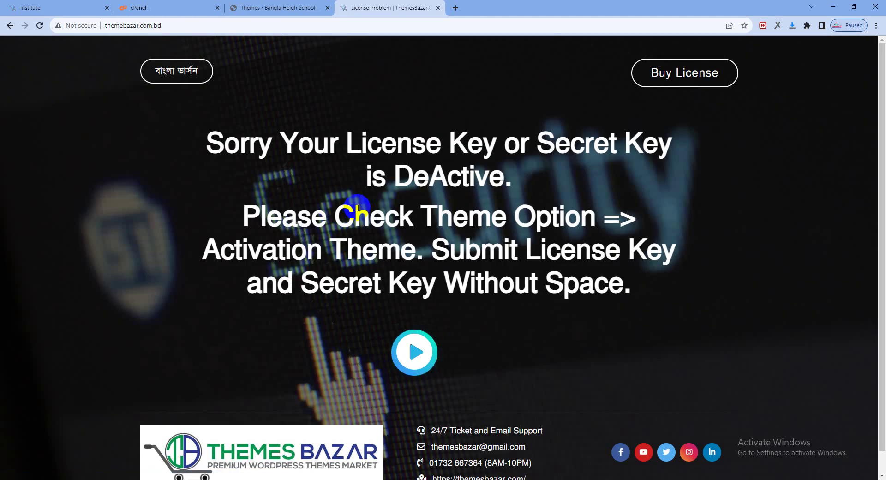
{"action": "scroll", "coordinate": [466, 274], "scroll_direction": "down", "scroll_amount": 1}
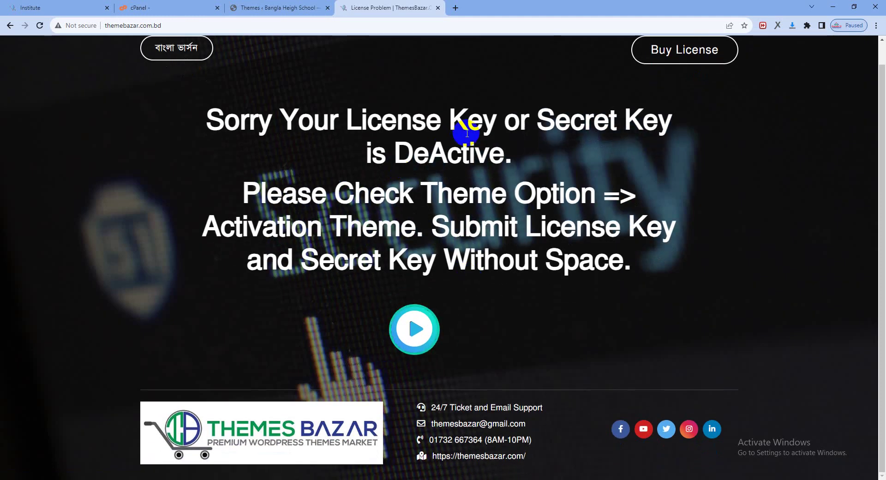
Go back to the WordPress admin and open the ESchool theme's Themes Options
{"action": "left_click", "coordinate": [282, 9]}
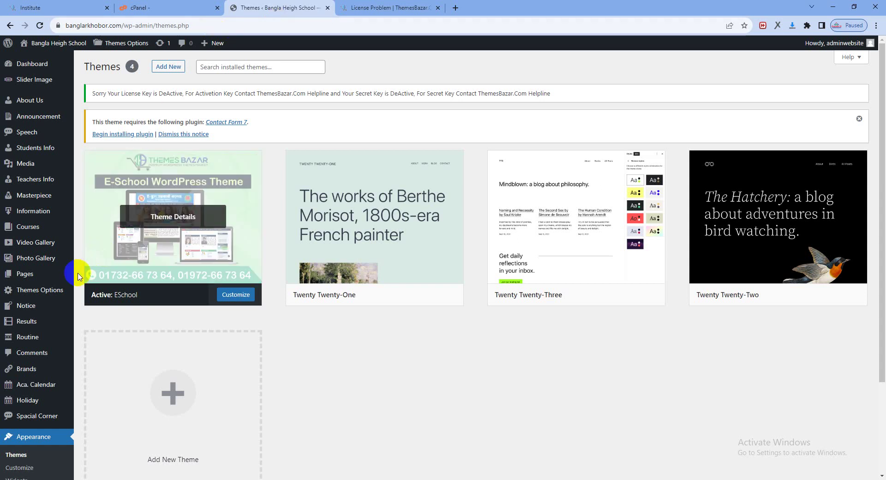
{"action": "mouse_move", "coordinate": [60, 295]}
{"action": "left_click", "coordinate": [106, 291]}
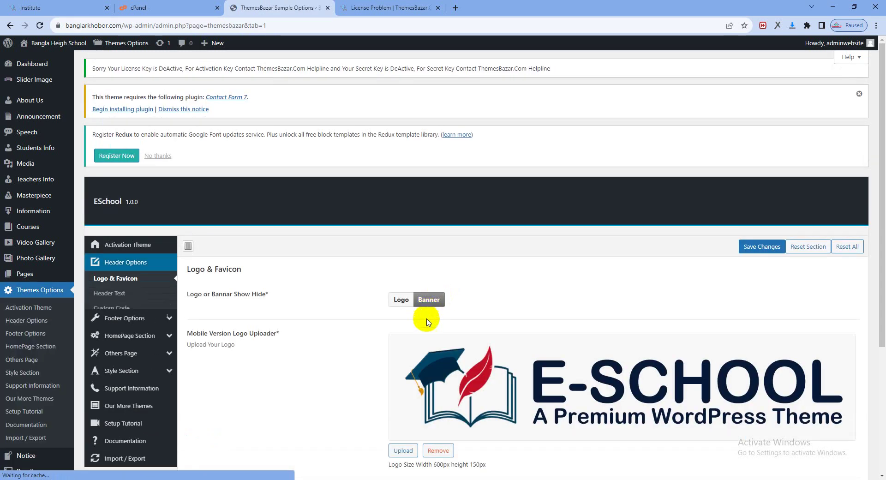
Open the Activation Theme section, enter the theme license key and theme secret key, and save the changes
{"action": "left_click", "coordinate": [135, 249]}
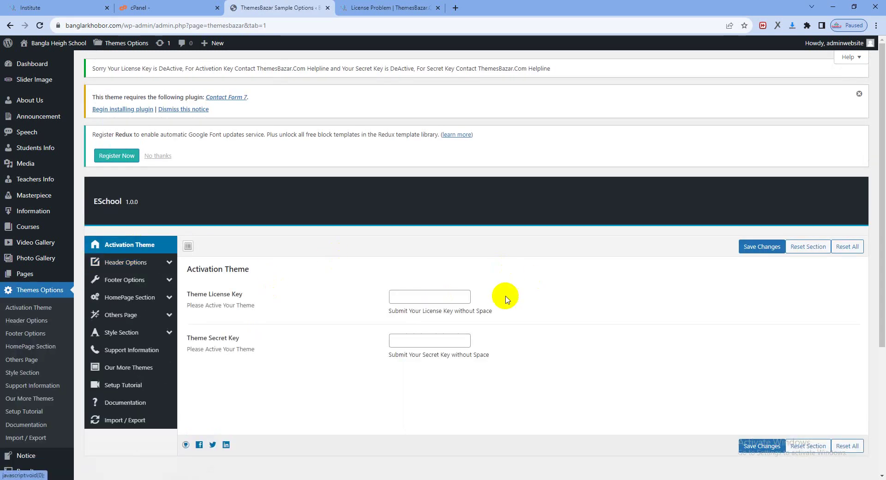
{"action": "scroll", "coordinate": [416, 301], "scroll_direction": "down", "scroll_amount": 4}
{"action": "scroll", "coordinate": [416, 302], "scroll_direction": "down", "scroll_amount": 1}
{"action": "left_click", "coordinate": [403, 113]}
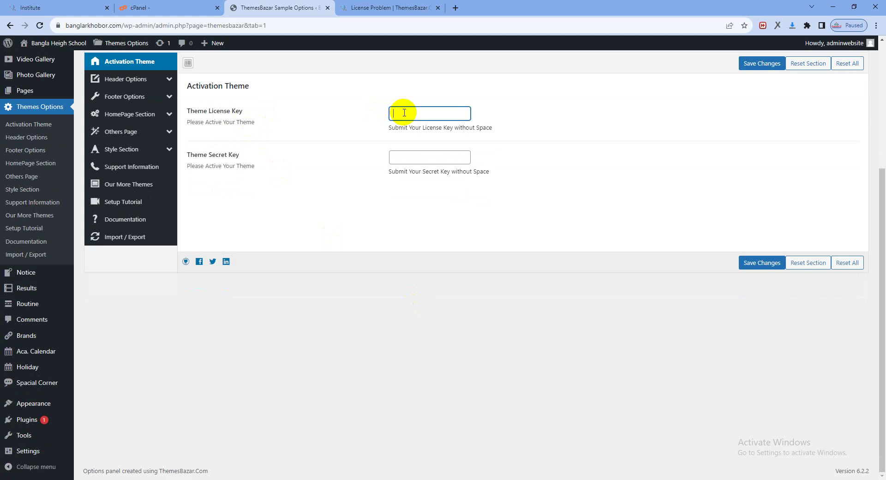
{"action": "left_click", "coordinate": [430, 159]}
{"action": "scroll", "coordinate": [422, 226], "scroll_direction": "up", "scroll_amount": 4}
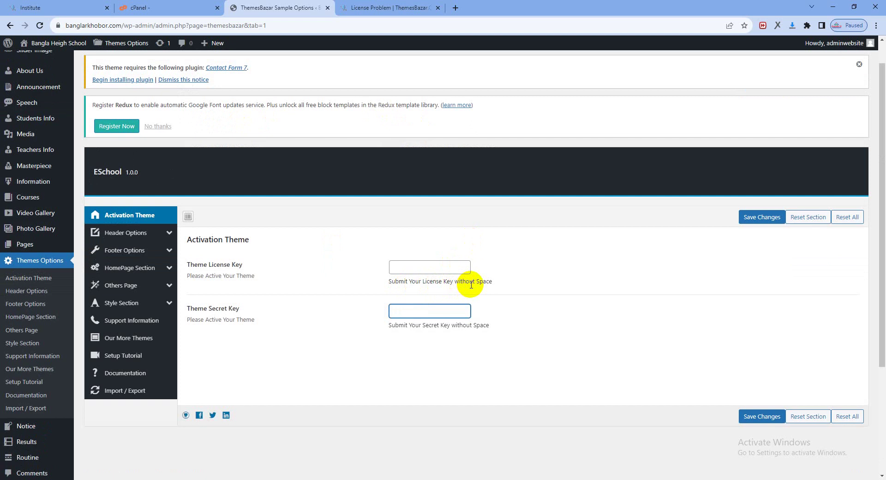
{"action": "left_click", "coordinate": [425, 266]}
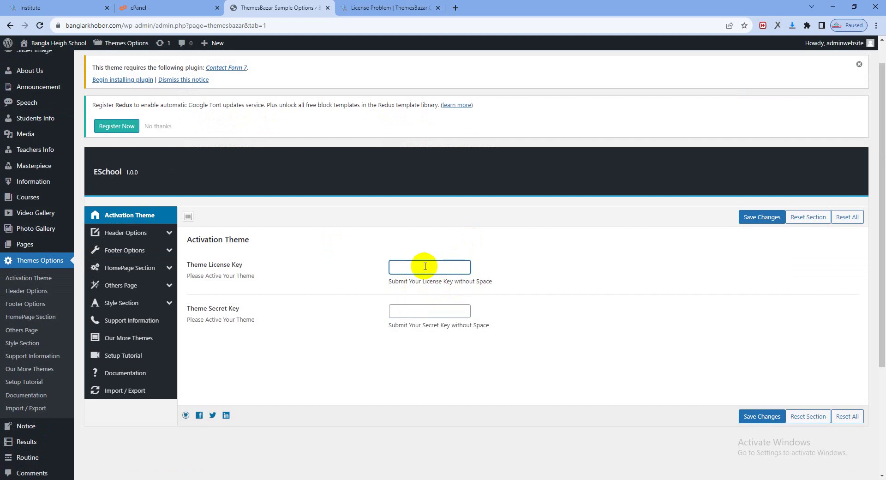
{"action": "left_click", "coordinate": [420, 311]}
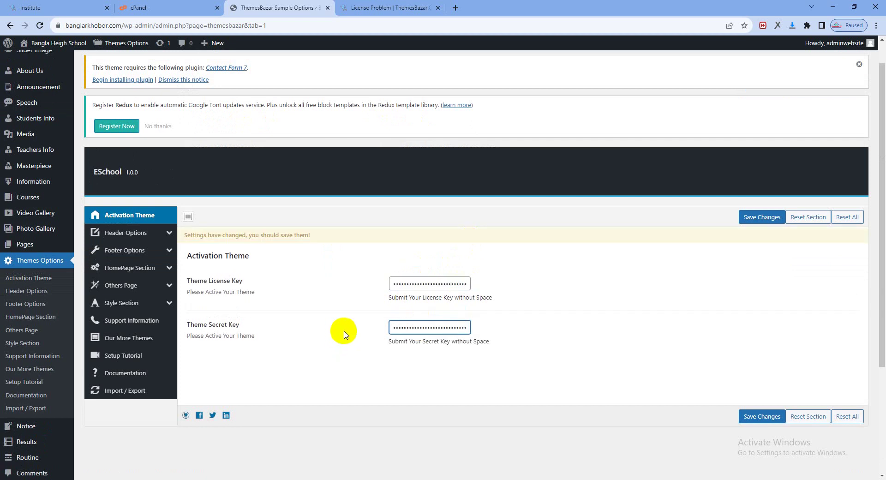
{"action": "left_click", "coordinate": [754, 221]}
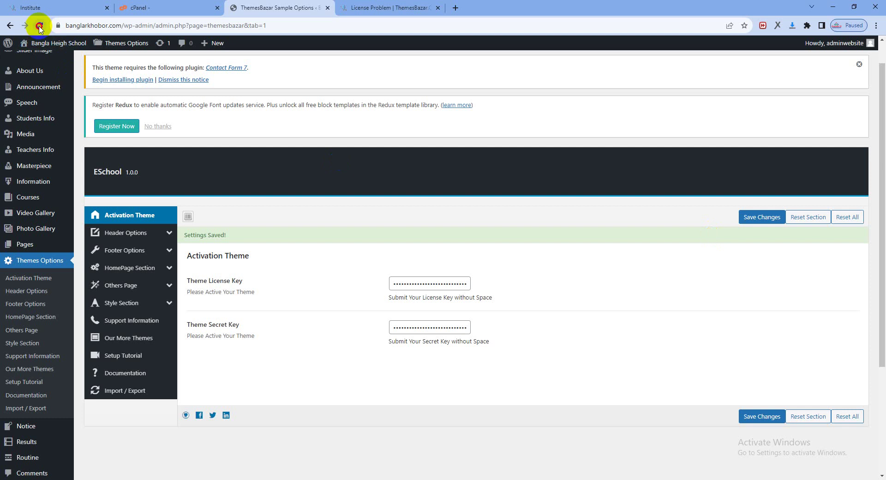
Reload the Themes Options page, try to dismiss the Redux registration notice, and check the license activation status
{"action": "left_click", "coordinate": [39, 28]}
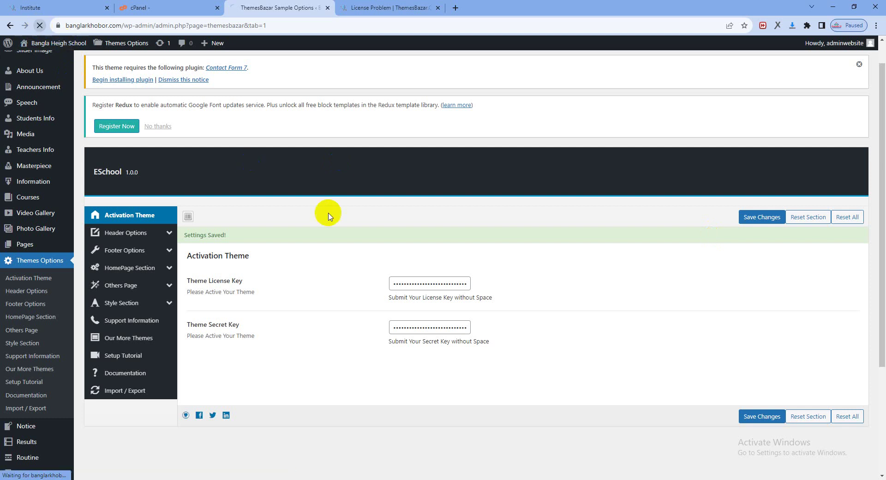
{"action": "left_click", "coordinate": [167, 131]}
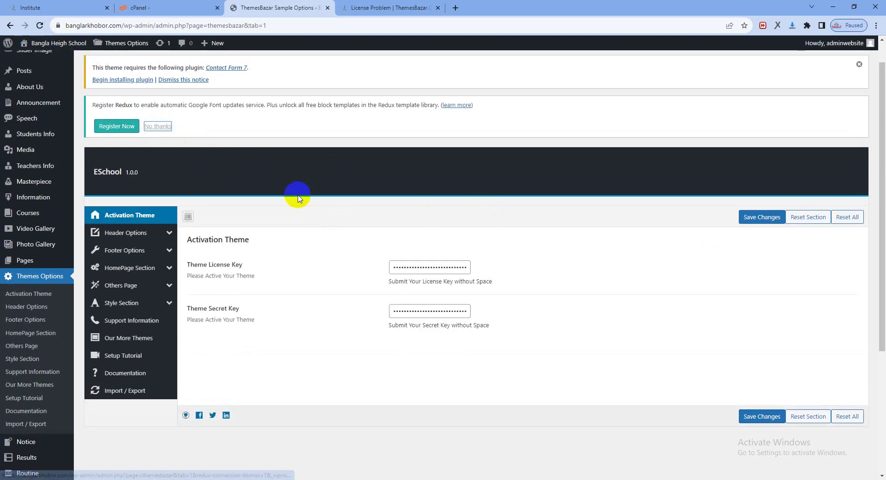
{"action": "scroll", "coordinate": [298, 195], "scroll_direction": "up", "scroll_amount": 1}
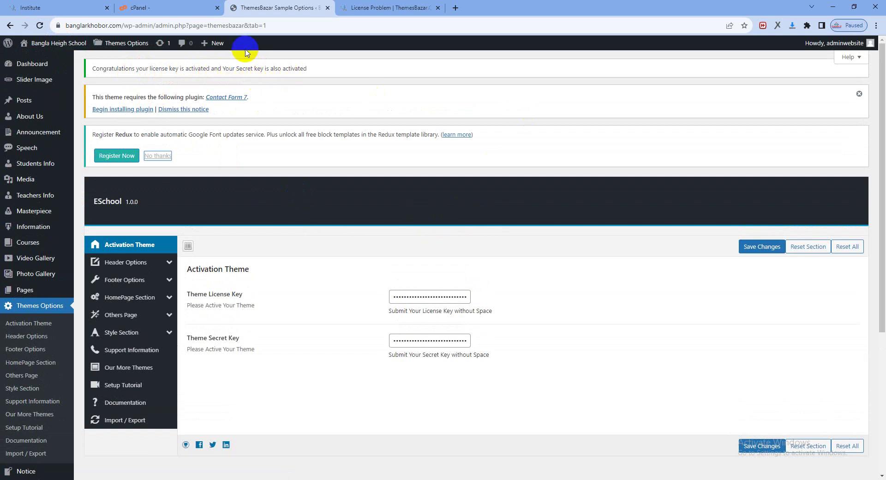
Open the Bangla Heigh School site in a new tab and examine its front page from the header banner to the footer
{"action": "left_click", "coordinate": [364, 7]}
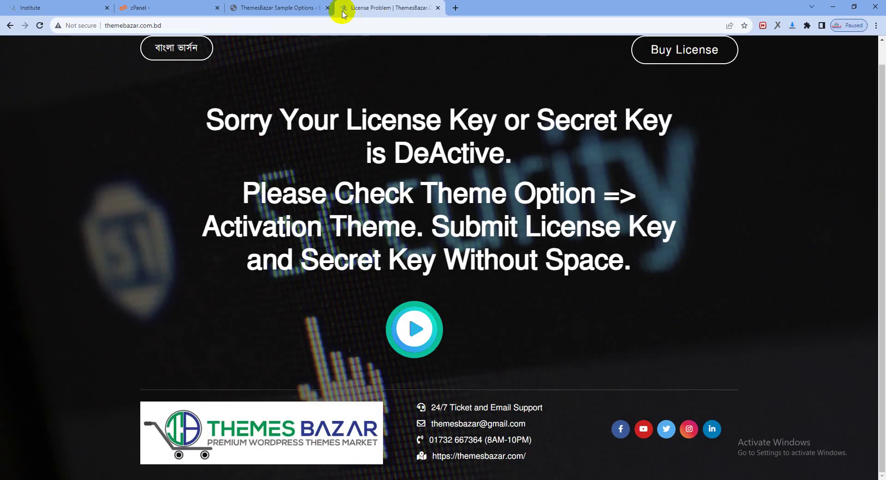
{"action": "left_click", "coordinate": [248, 9]}
{"action": "mouse_move", "coordinate": [55, 43]}
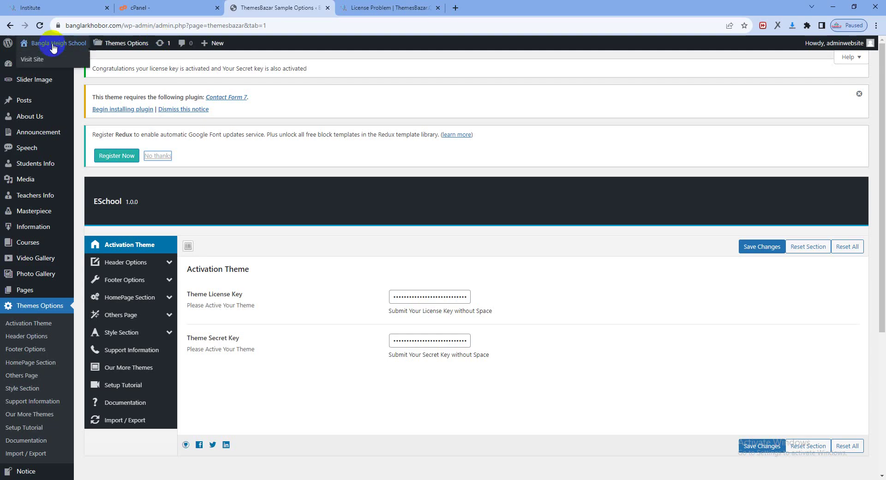
{"action": "middle_click", "coordinate": [38, 60]}
{"action": "left_click", "coordinate": [392, 8]}
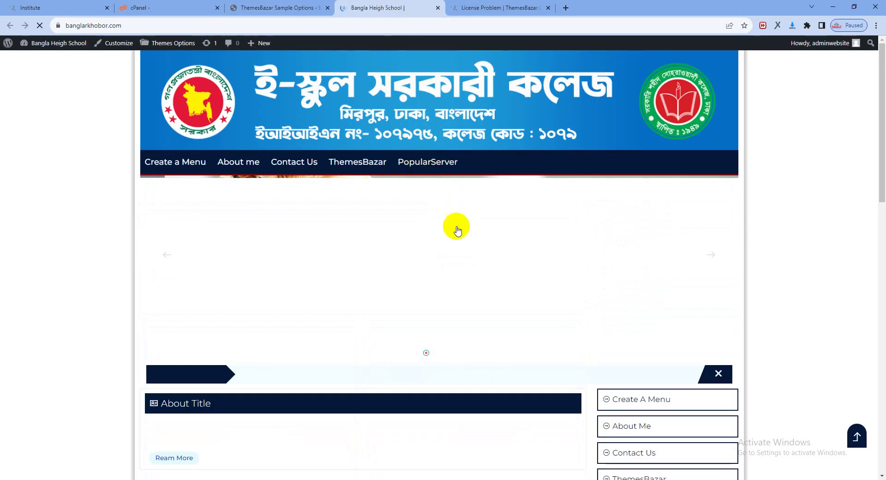
{"action": "scroll", "coordinate": [450, 231], "scroll_direction": "down", "scroll_amount": 15}
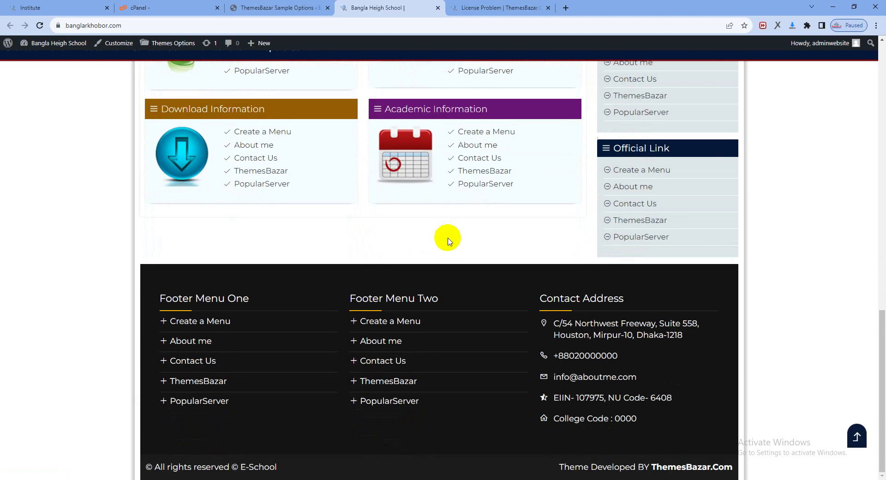
{"action": "scroll", "coordinate": [452, 258], "scroll_direction": "up", "scroll_amount": 15}
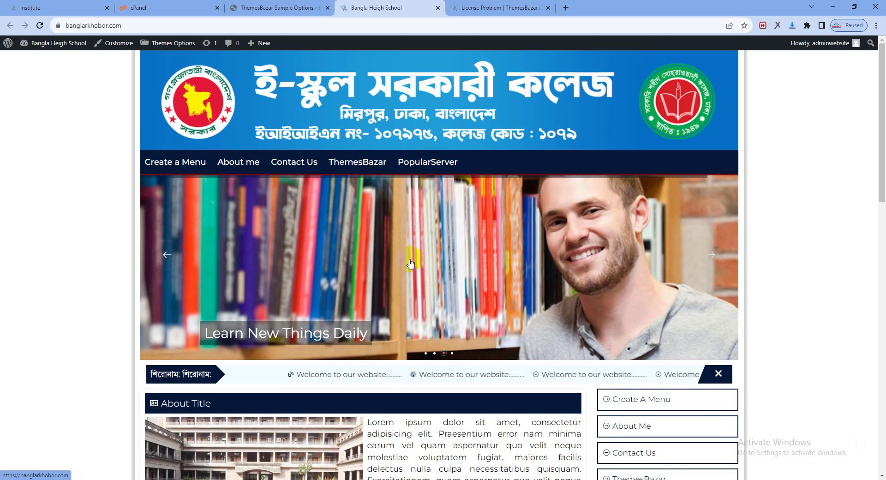
{"action": "scroll", "coordinate": [385, 277], "scroll_direction": "down", "scroll_amount": 10}
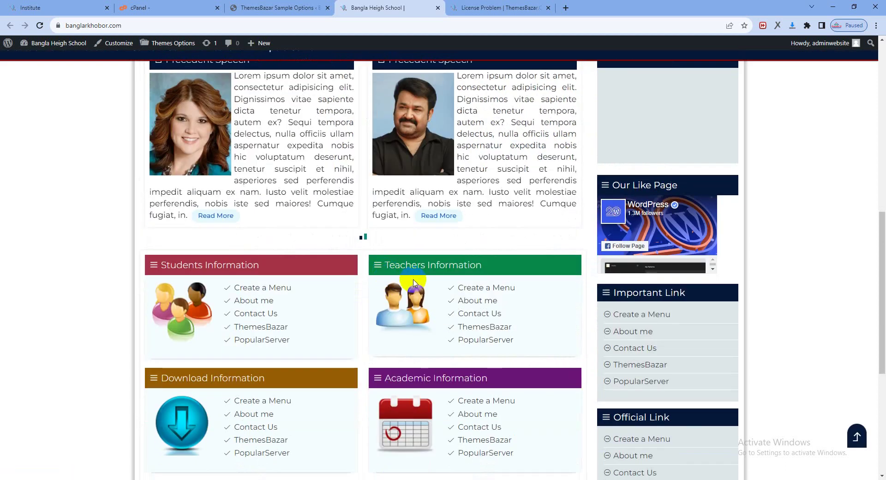